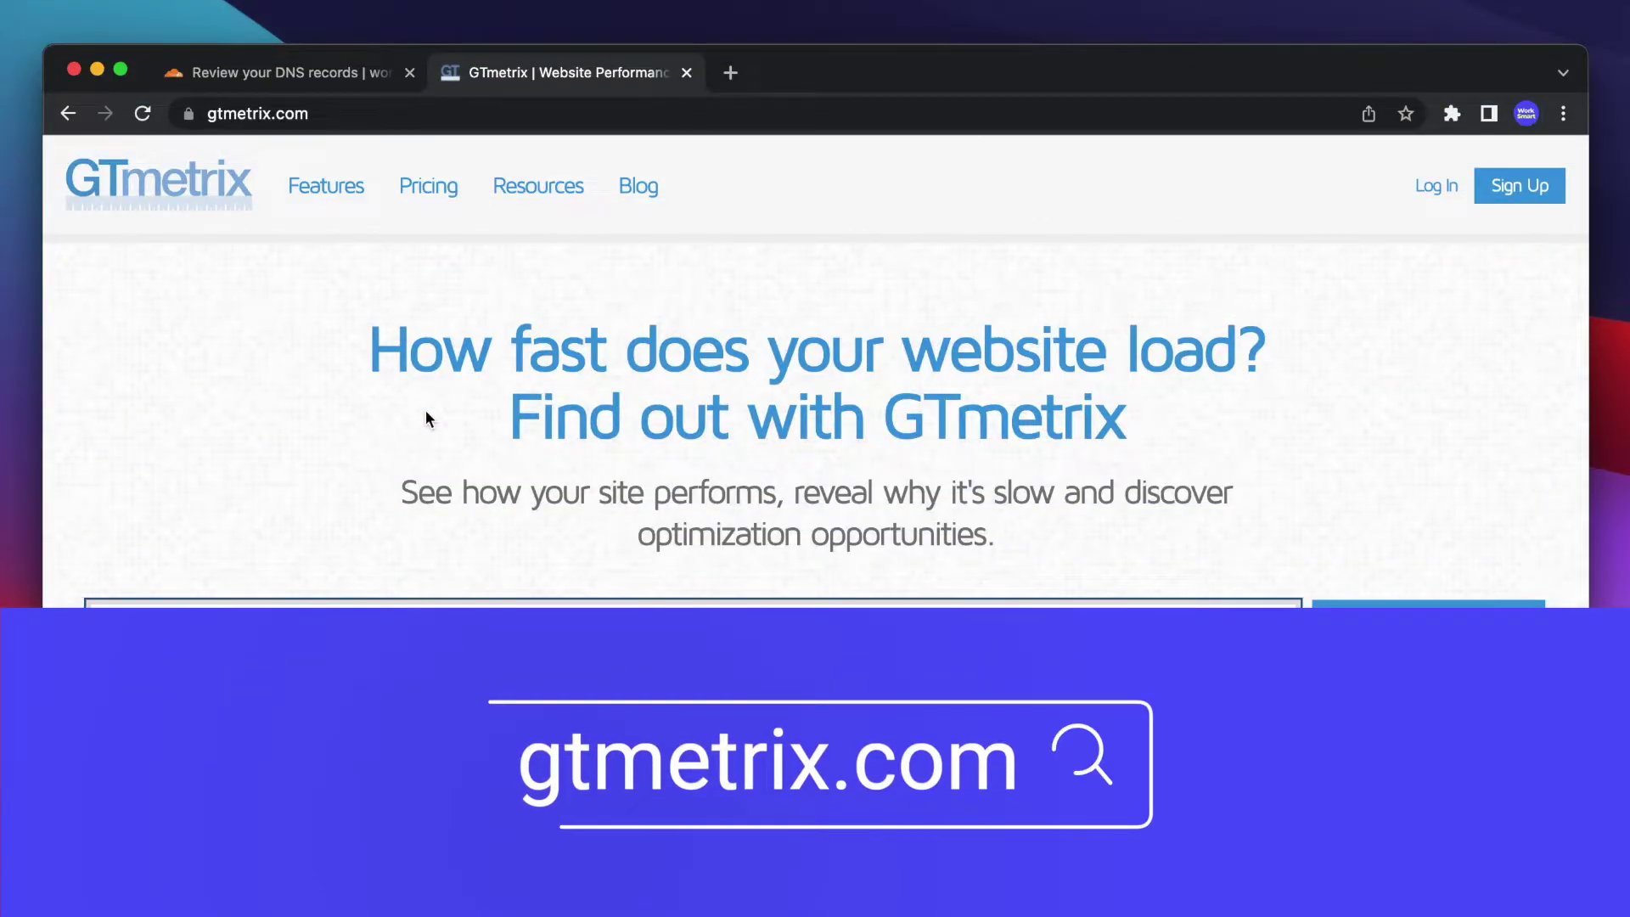
Run a GTmetrix speed test on worksmart.blog for a baseline (grade C, 64% performance).
{"action": "type", "text": "worksmart.blog"}
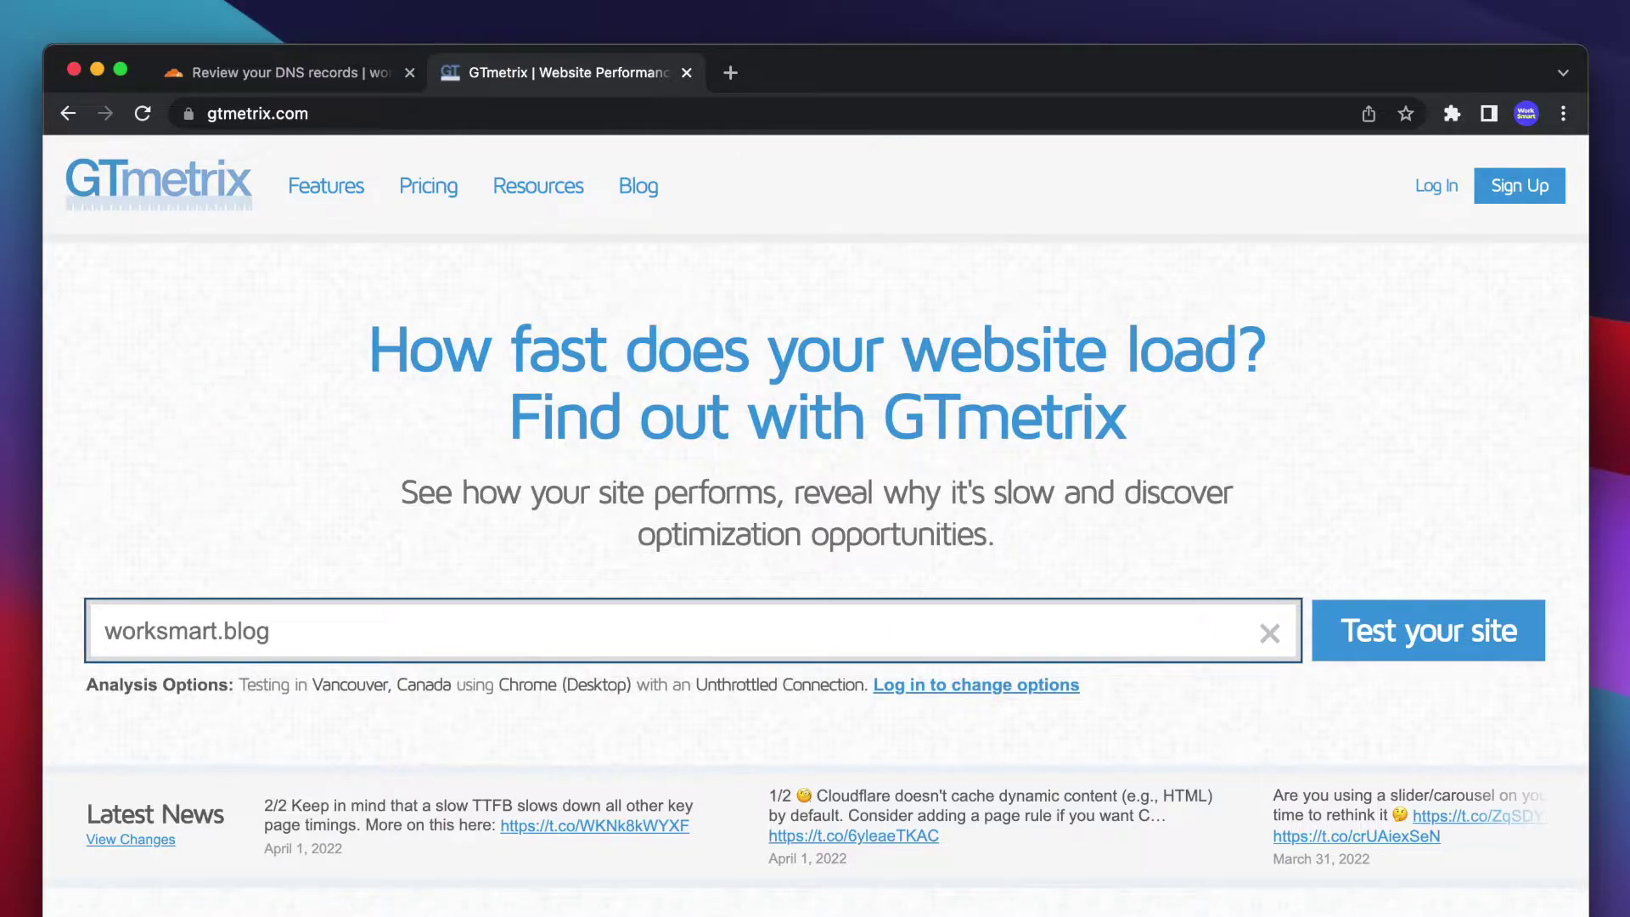
{"action": "left_click", "coordinate": [1344, 659]}
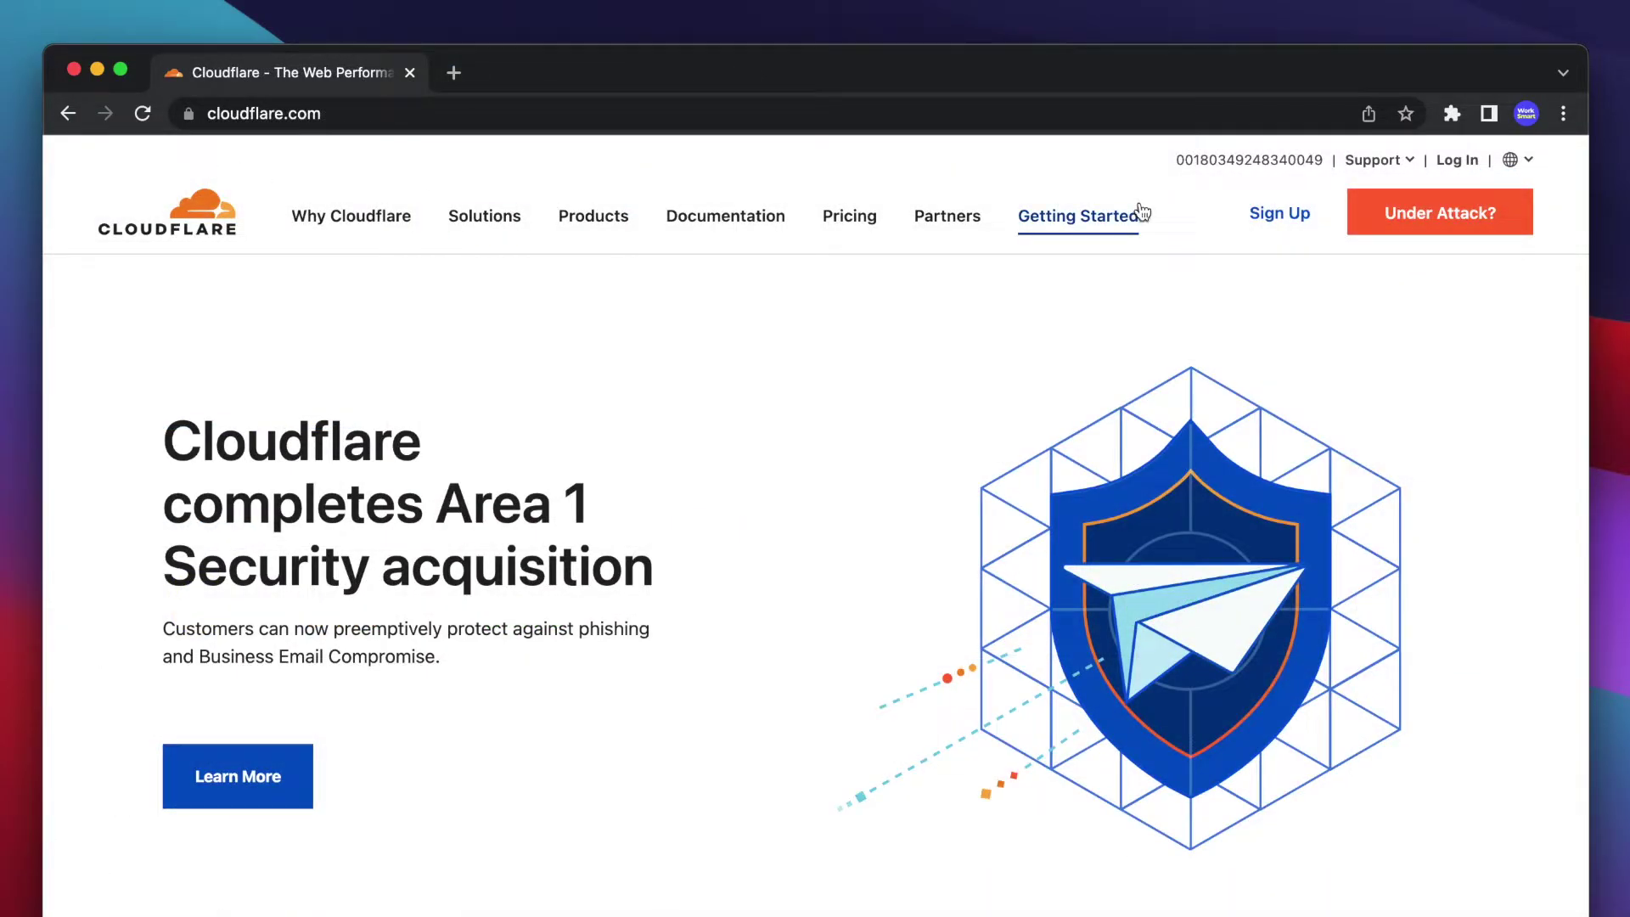
From the Cloudflare dashboard, add the site worksmart.blog and pick the Free $0 plan.
{"action": "left_click", "coordinate": [1275, 219]}
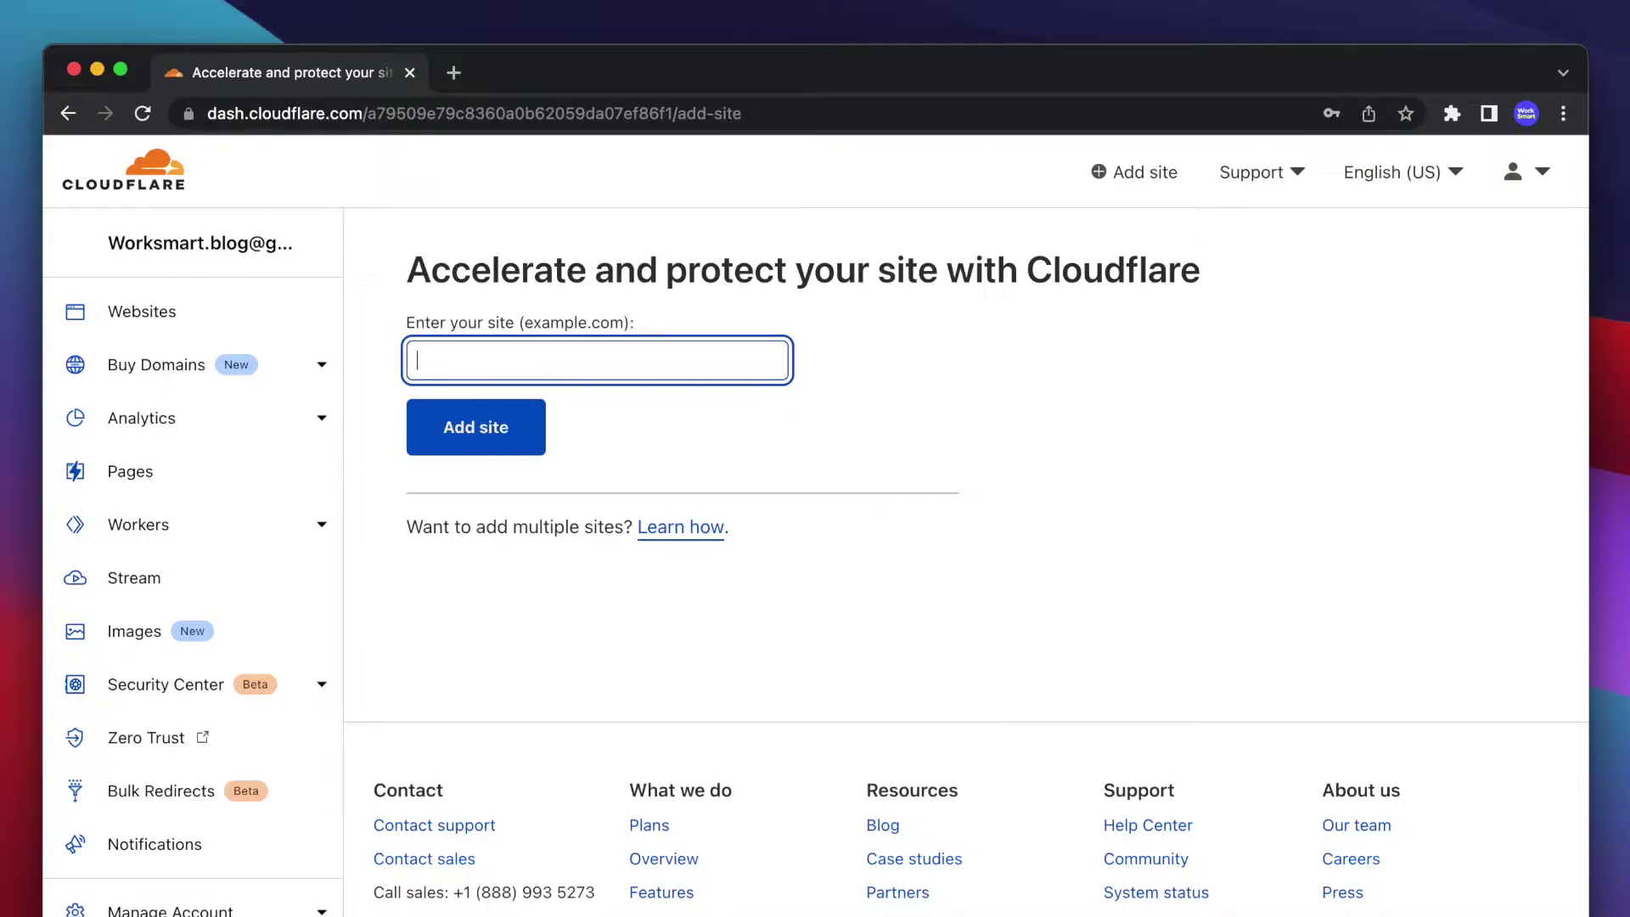
{"action": "type", "text": "worksmart.blog"}
{"action": "left_click", "coordinate": [531, 441]}
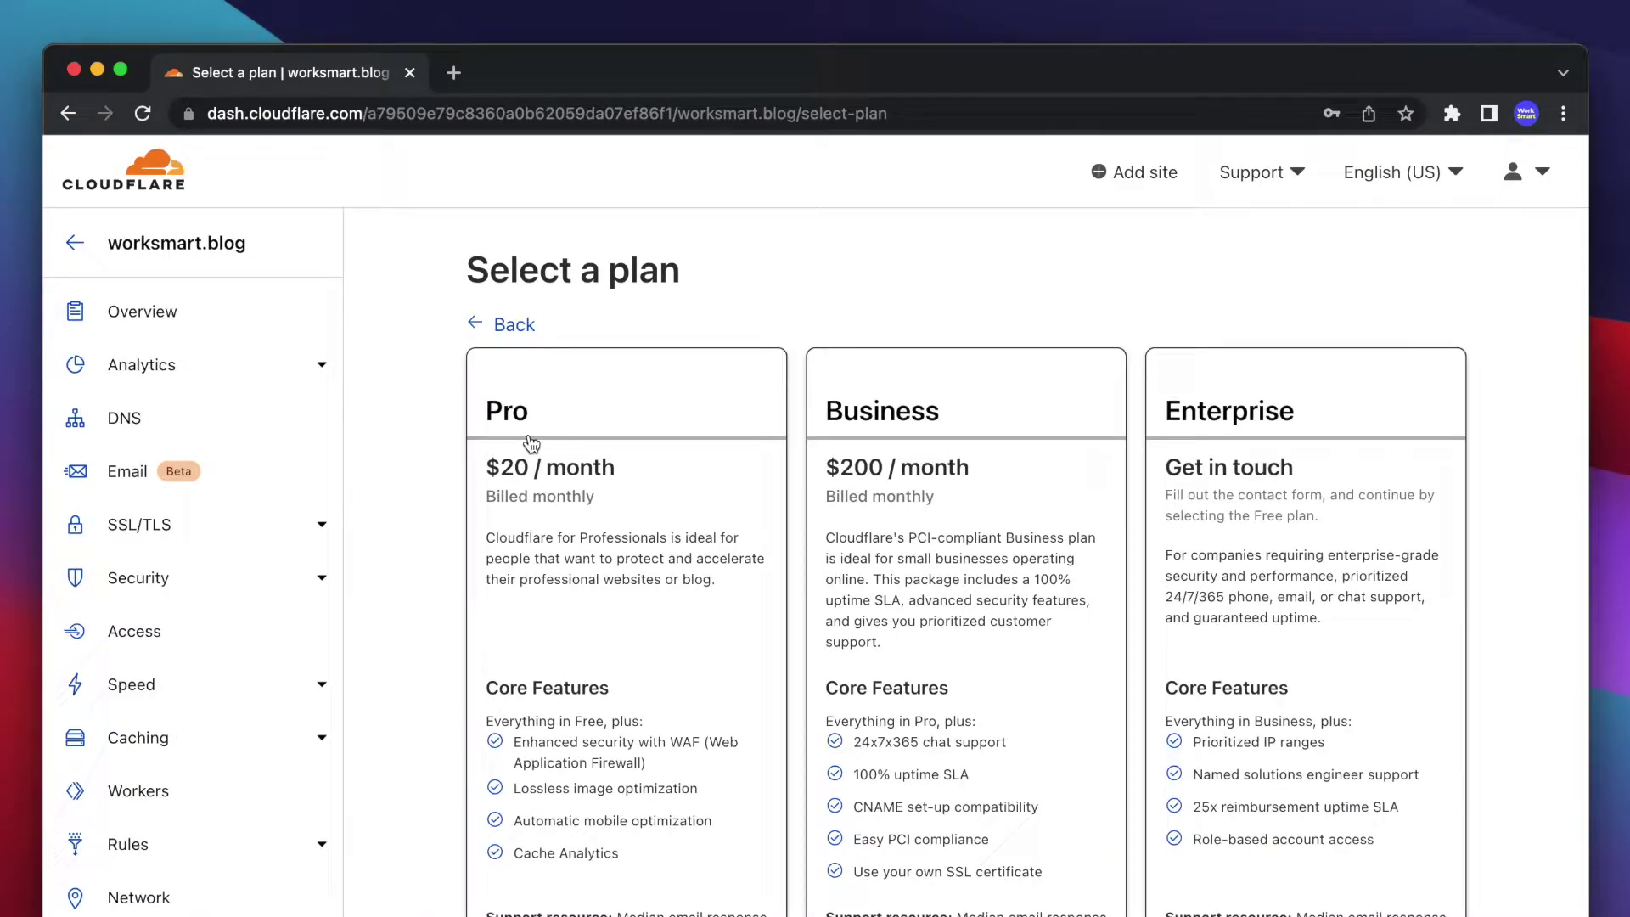
{"action": "scroll", "coordinate": [531, 441], "scroll_direction": "down", "scroll_amount": 5}
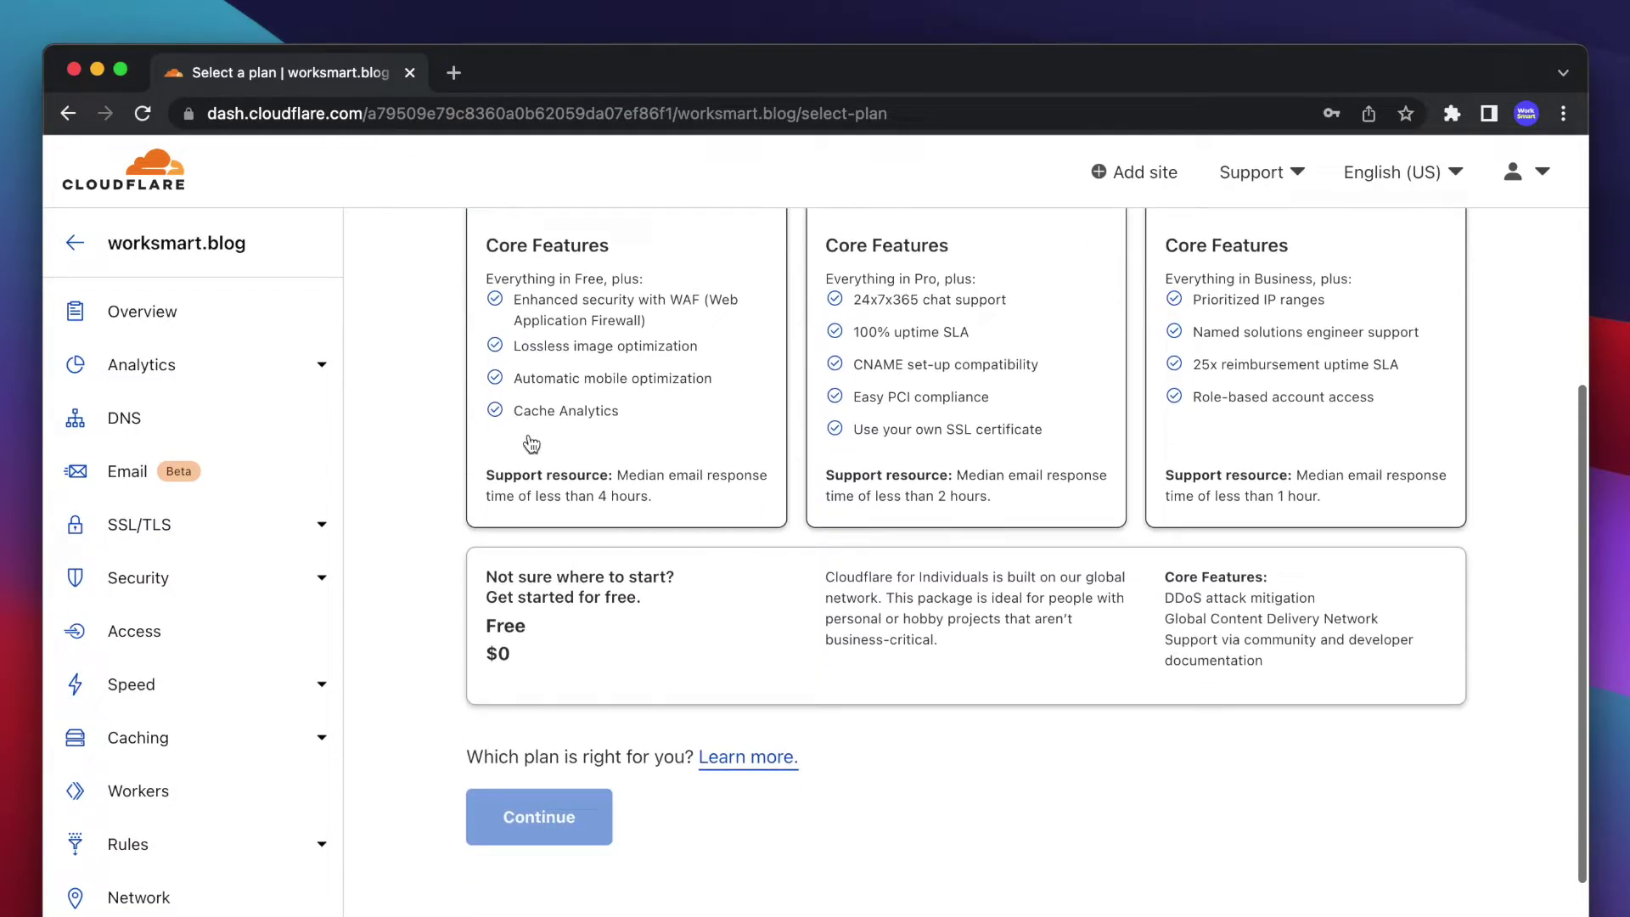
{"action": "left_click", "coordinate": [538, 609]}
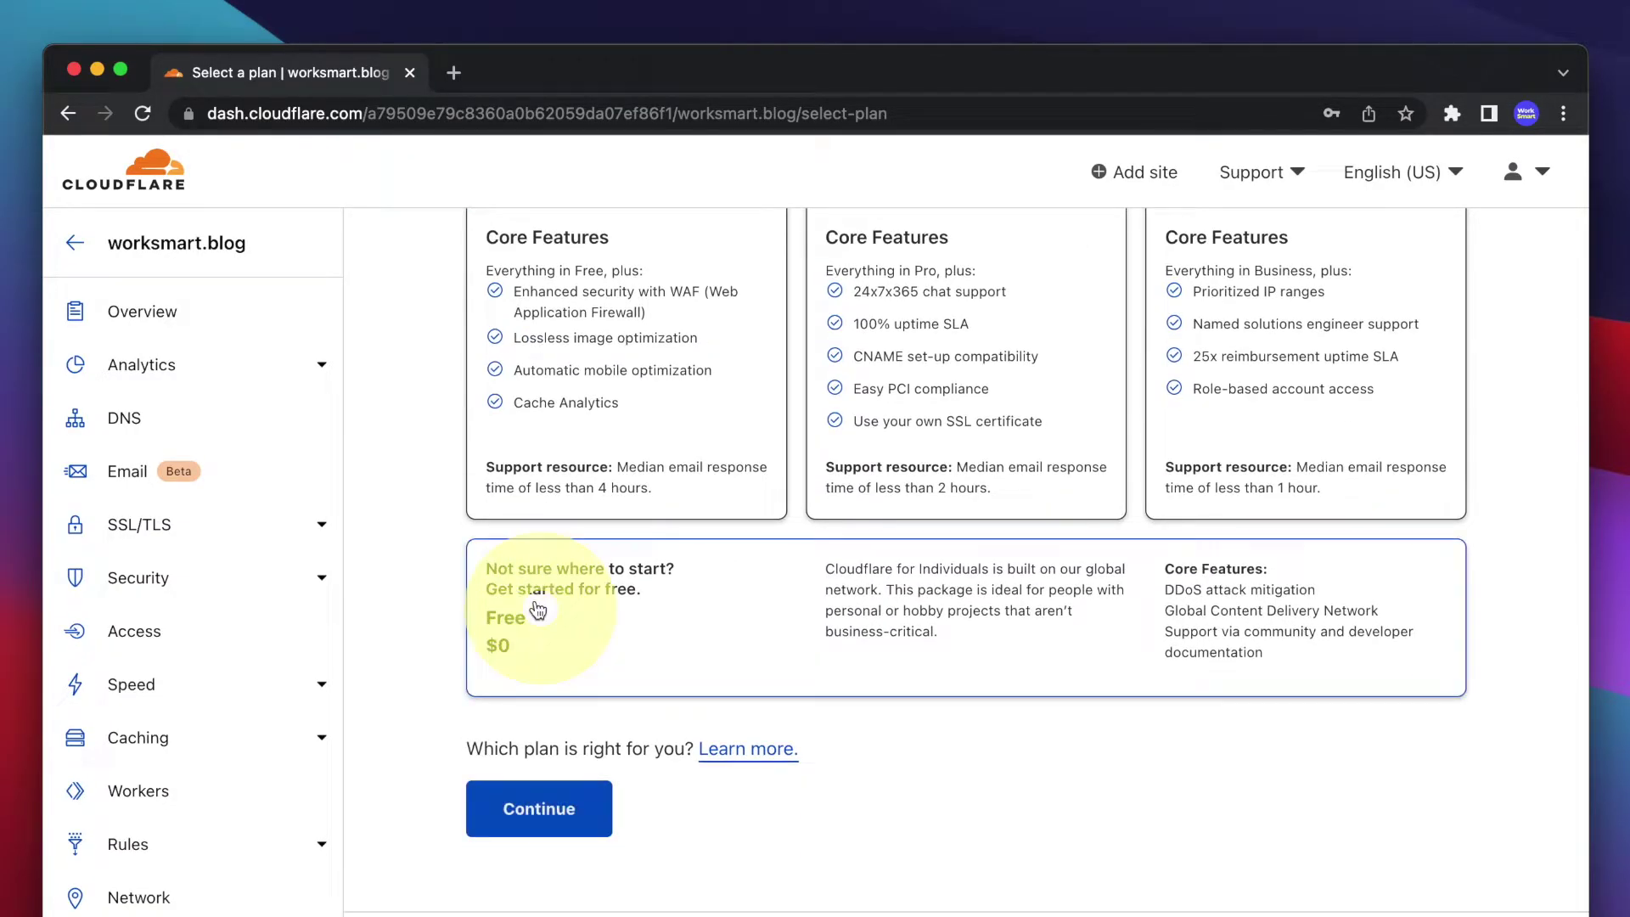
Confirm the Free plan, continue past the scanned DNS records, and copy marge.ns.cloudflare.com.
{"action": "left_click", "coordinate": [573, 835]}
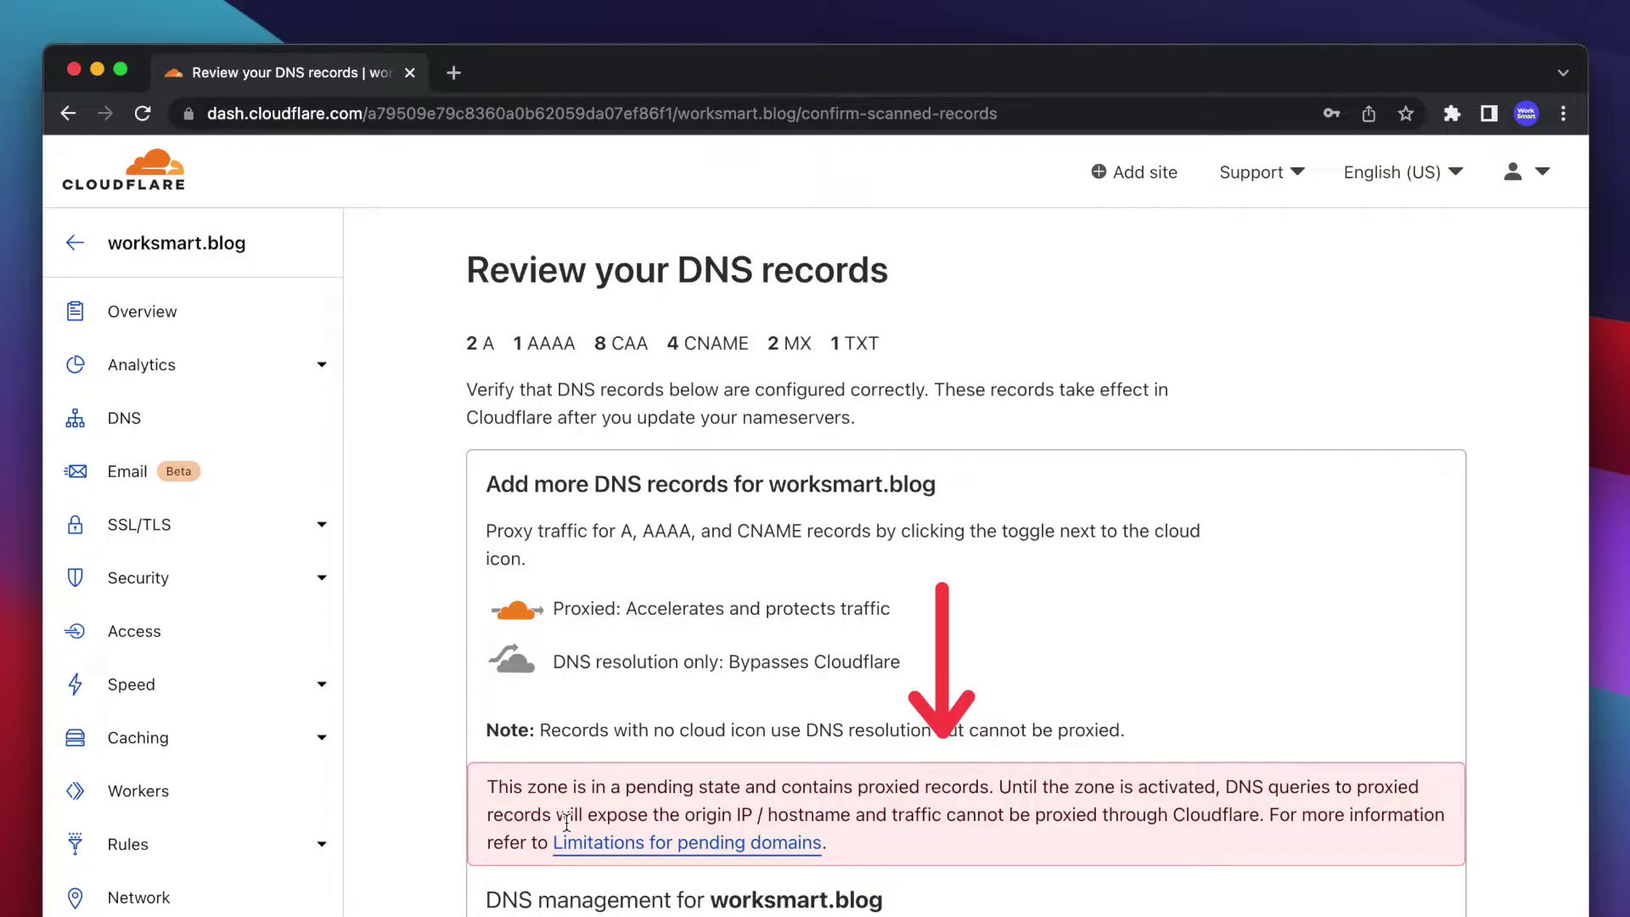
{"action": "scroll", "coordinate": [1322, 705], "scroll_direction": "down", "scroll_amount": 15}
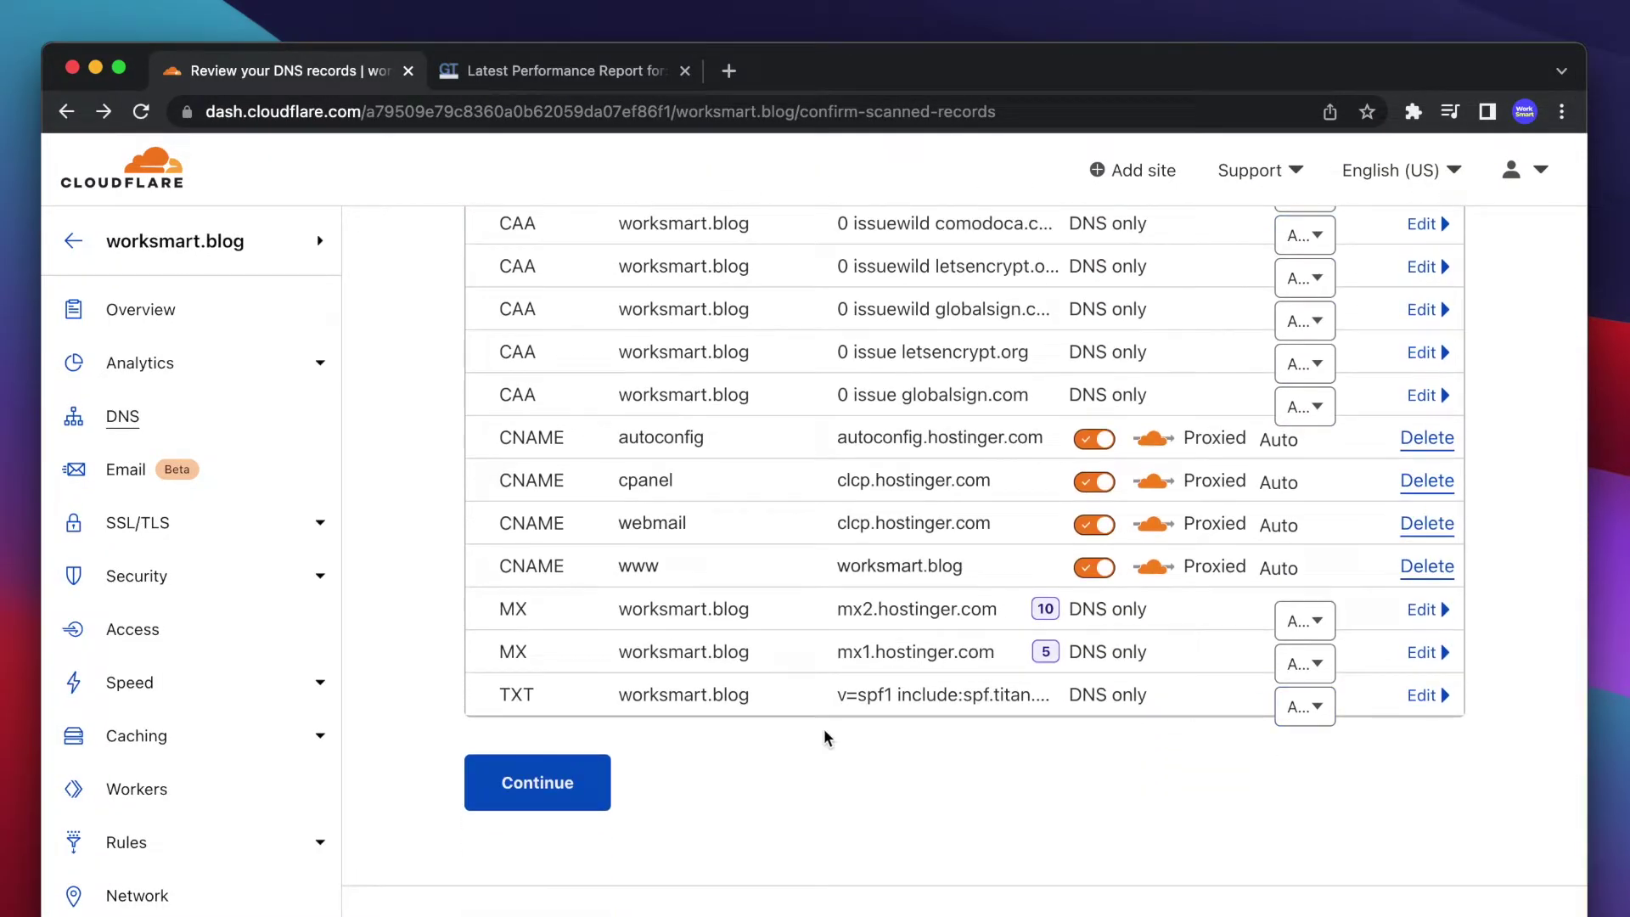
{"action": "left_click", "coordinate": [589, 783]}
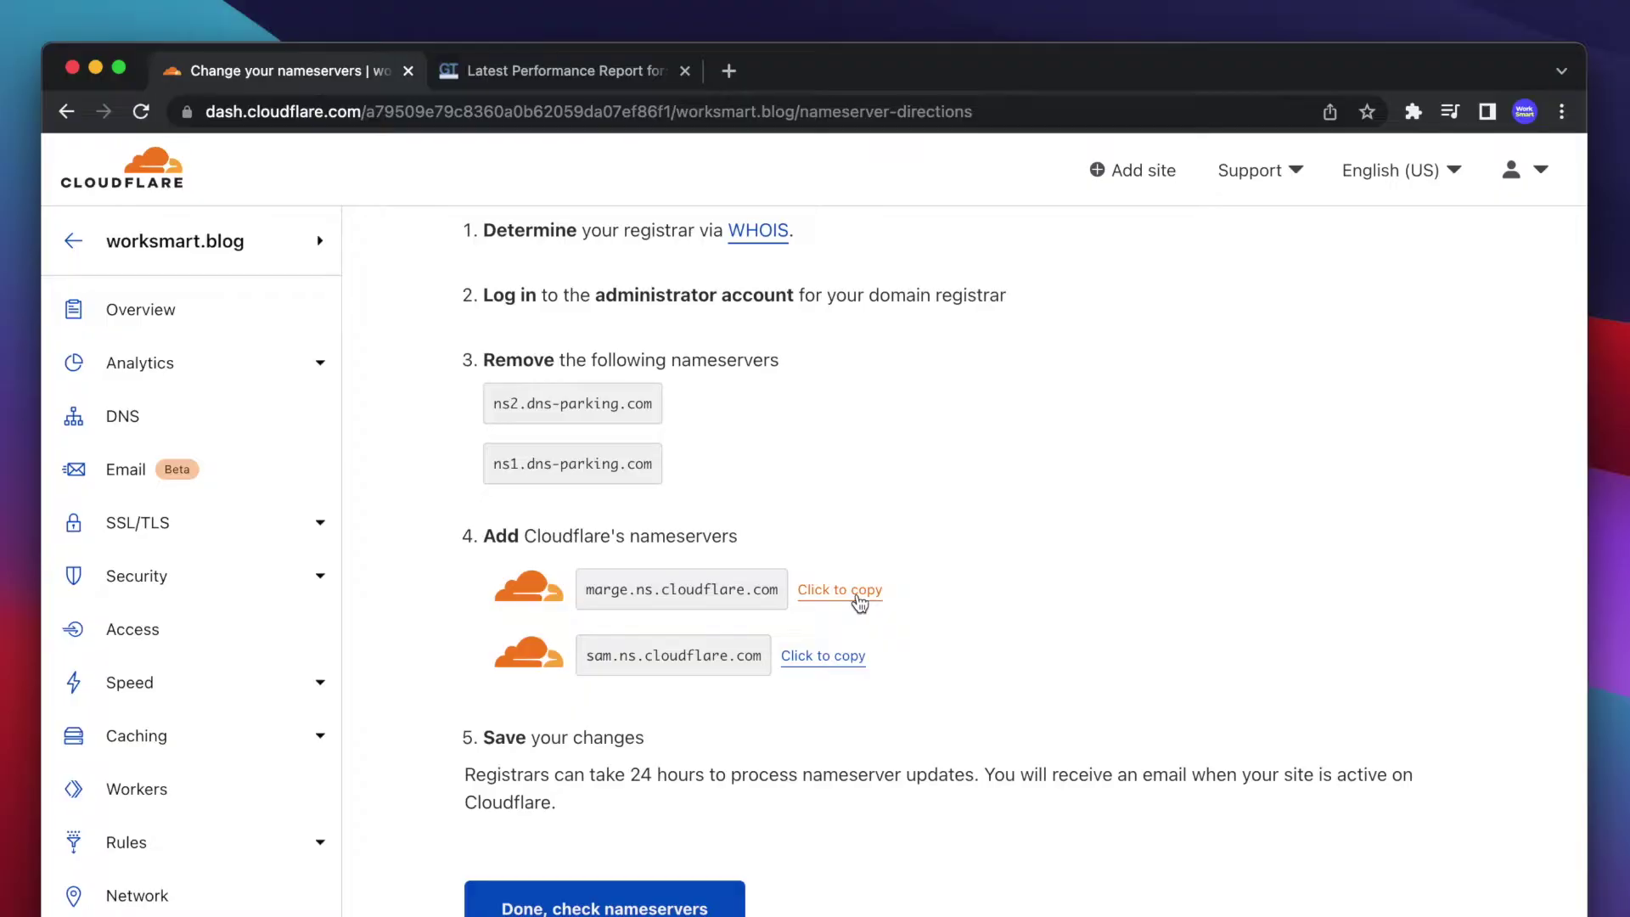
{"action": "left_click", "coordinate": [859, 598]}
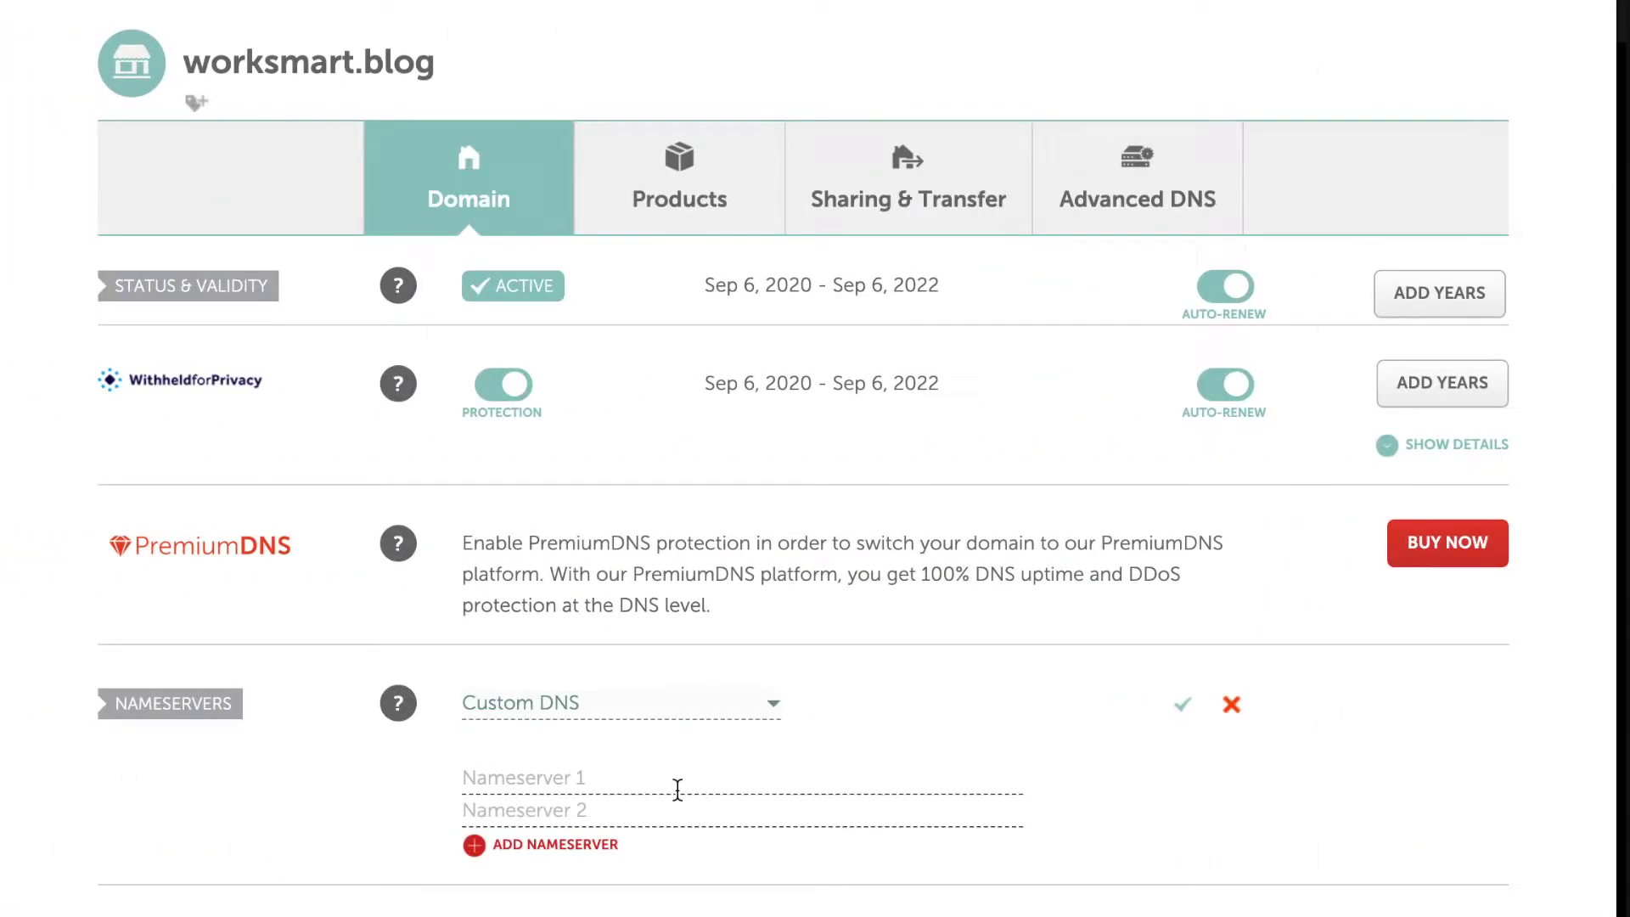
Paste marge.ns.cloudflare.com and sam.ns.cloudflare.com as Nameservers 1 and 2 under Custom DNS and save.
{"action": "left_click", "coordinate": [679, 782]}
{"action": "type", "text": "marge.ns.cloudflare.com"}
{"action": "left_click", "coordinate": [680, 813]}
{"action": "type", "text": "sam.ns.cloudflare.com"}
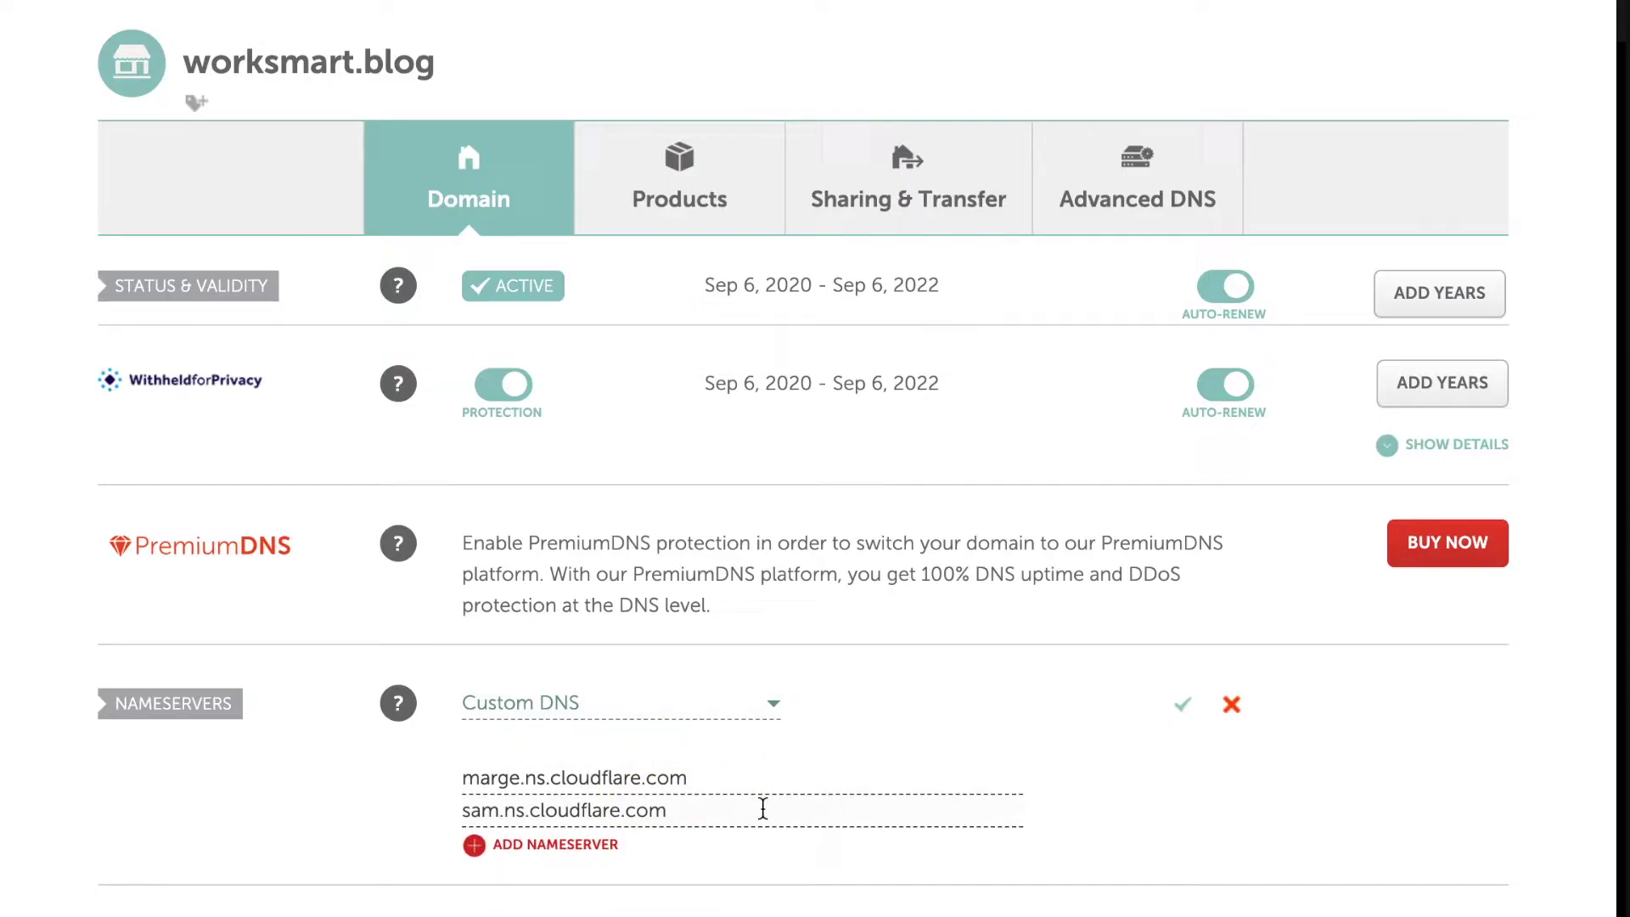
{"action": "left_click", "coordinate": [1183, 710]}
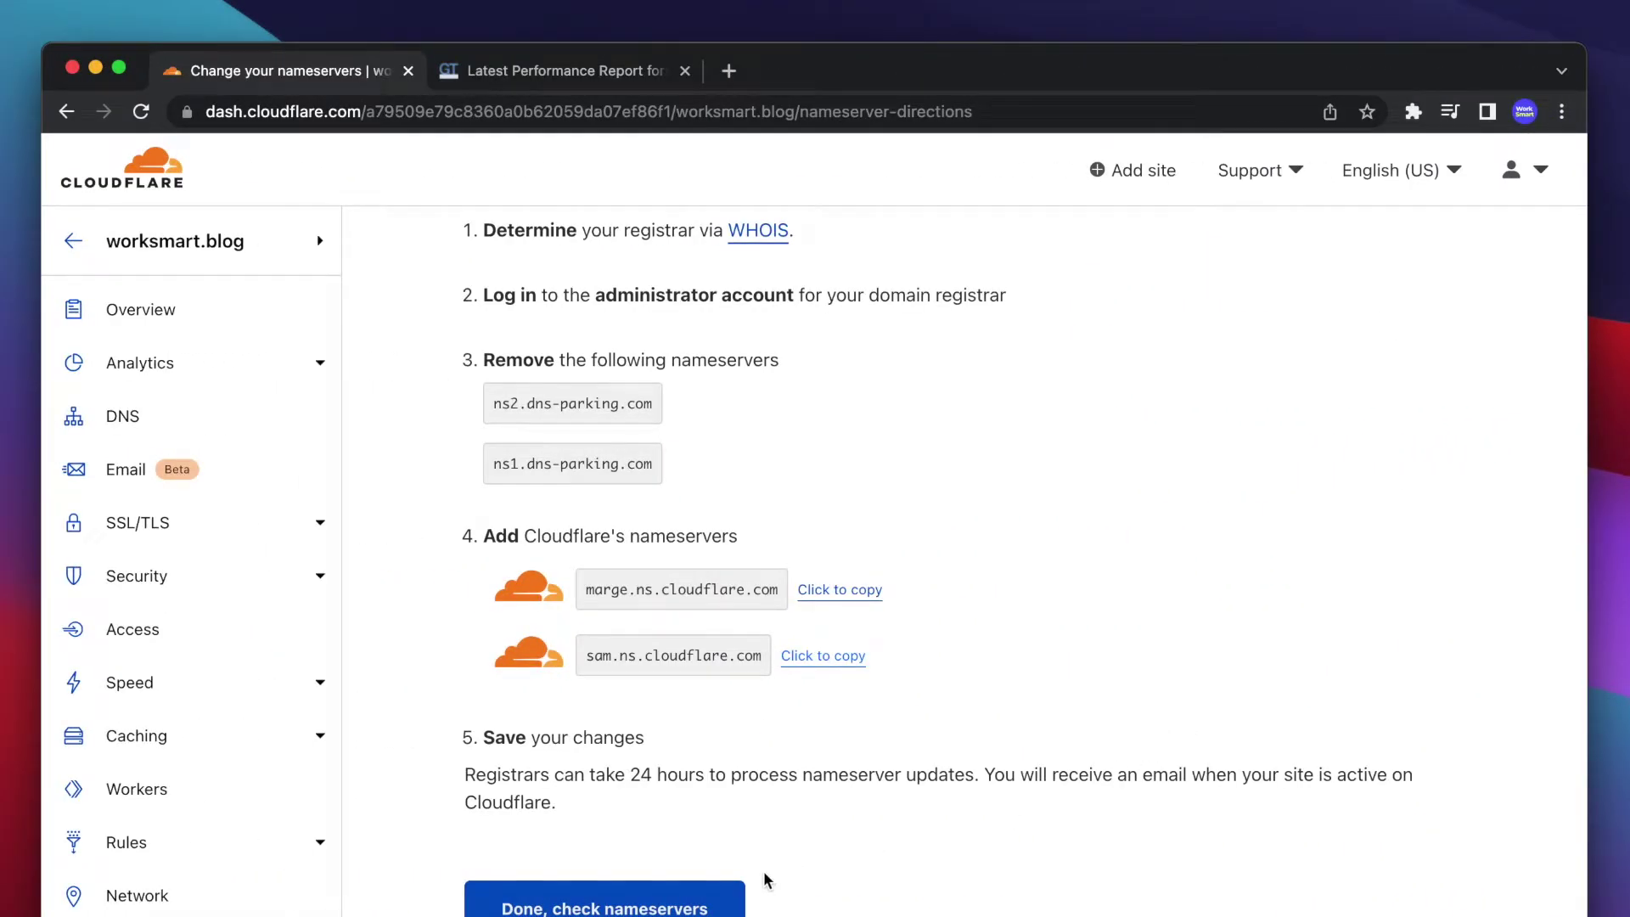
Mark the nameserver change done and enable Automatic HTTPS Rewrites and Always Use HTTPS in Quick Start.
{"action": "left_click", "coordinate": [724, 904]}
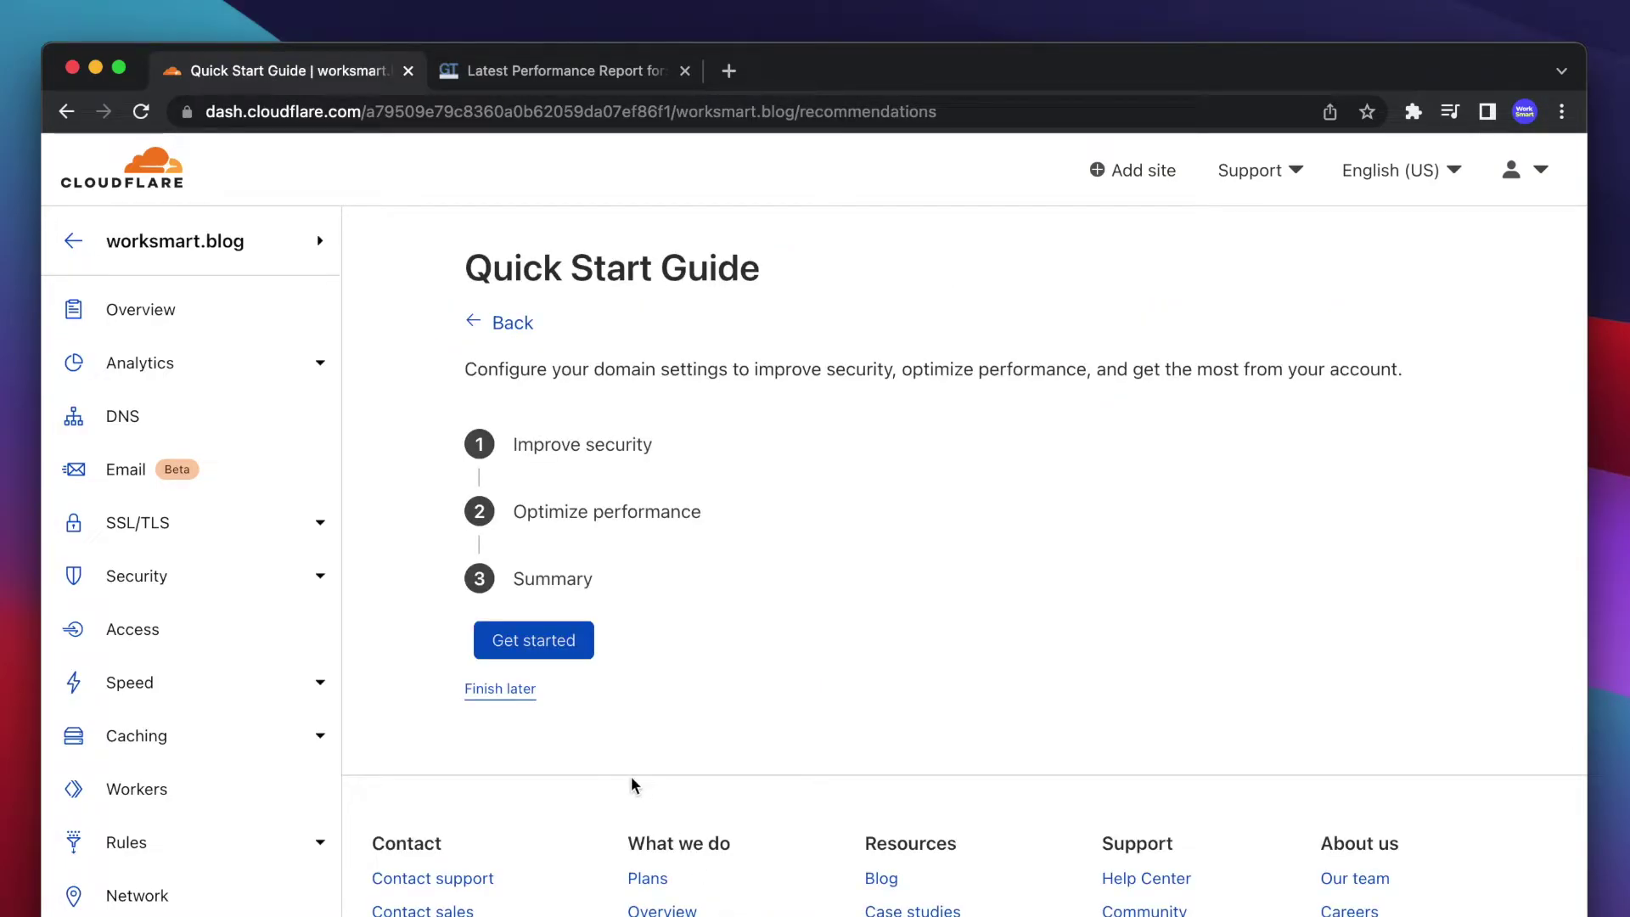
{"action": "left_click", "coordinate": [583, 652]}
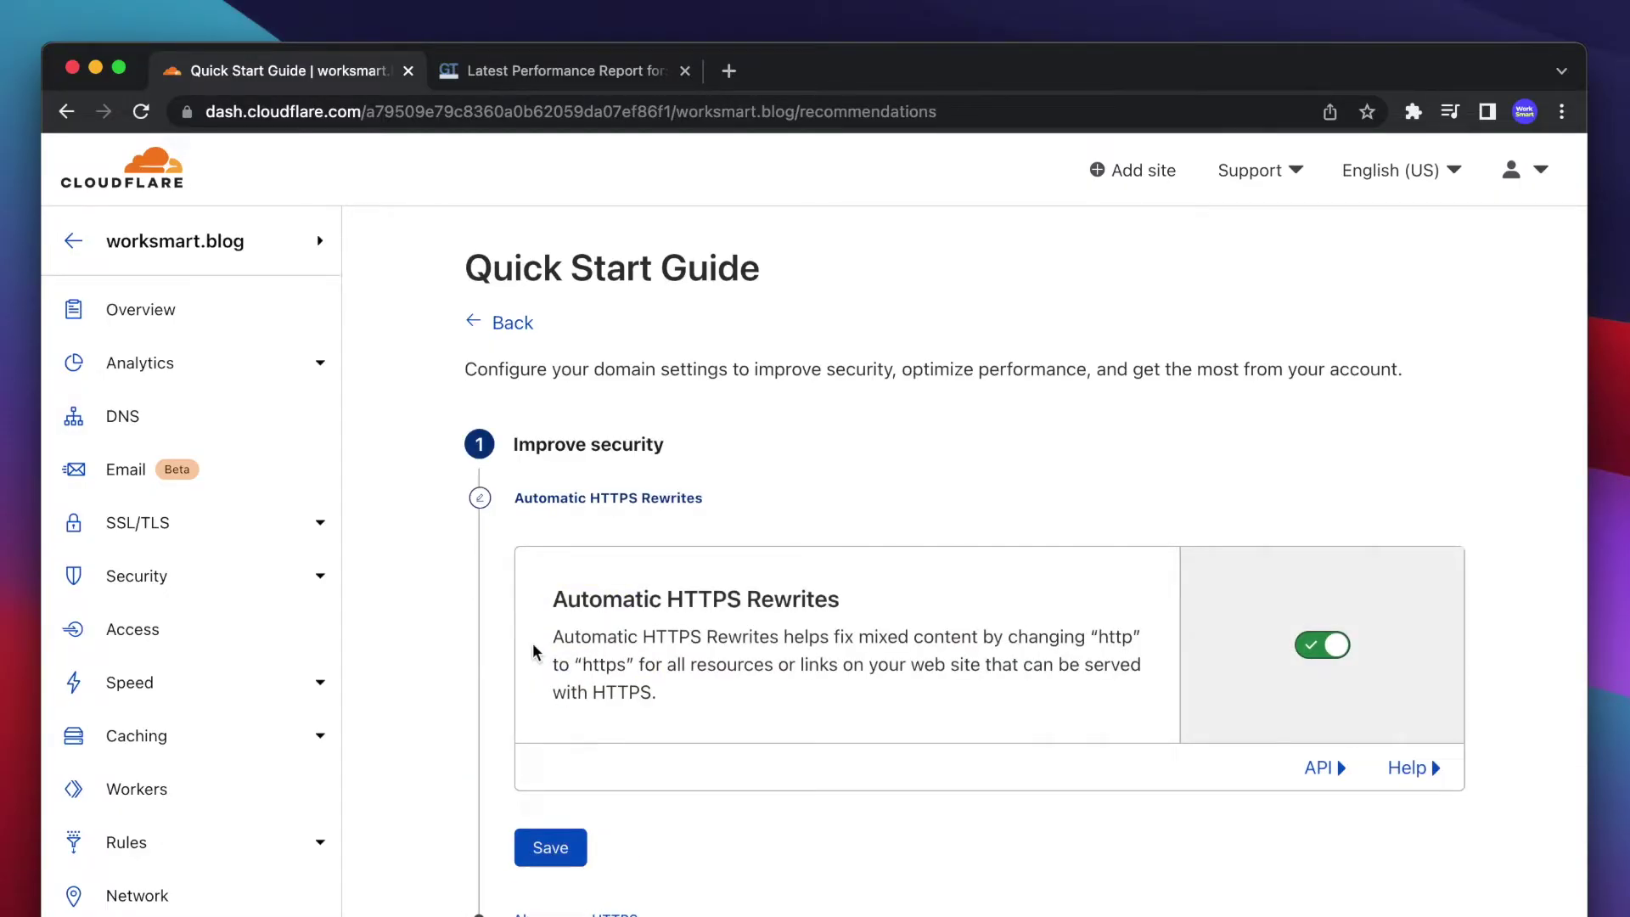
{"action": "scroll", "coordinate": [544, 655], "scroll_direction": "down", "scroll_amount": 2}
{"action": "left_click", "coordinate": [551, 658]}
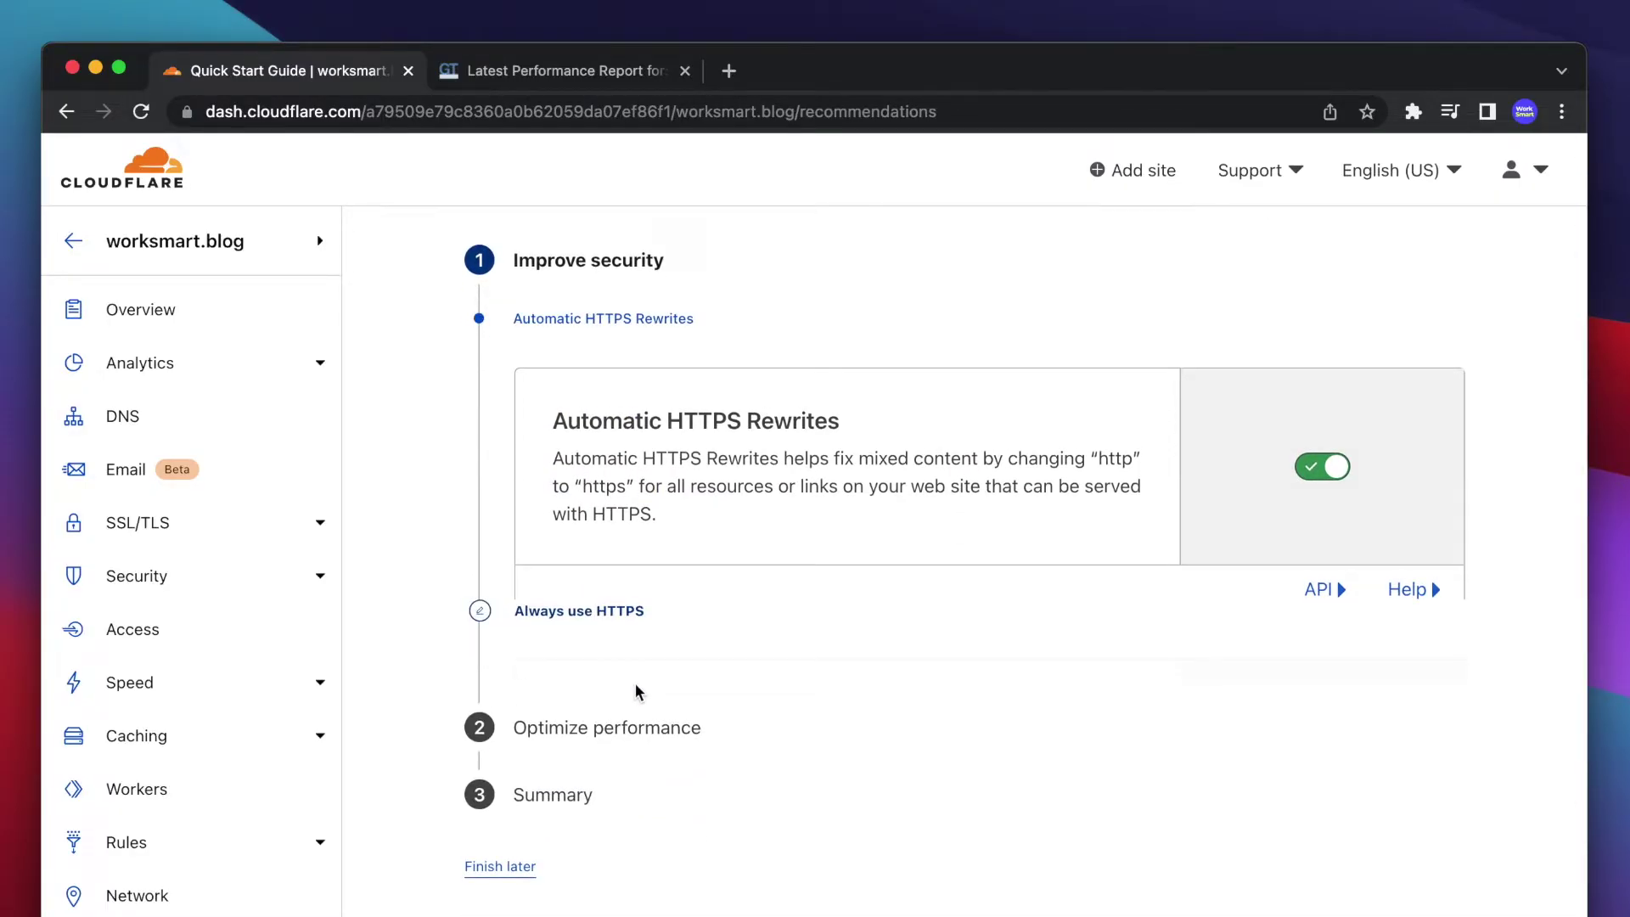
{"action": "left_click", "coordinate": [655, 682]}
{"action": "left_click", "coordinate": [1303, 503]}
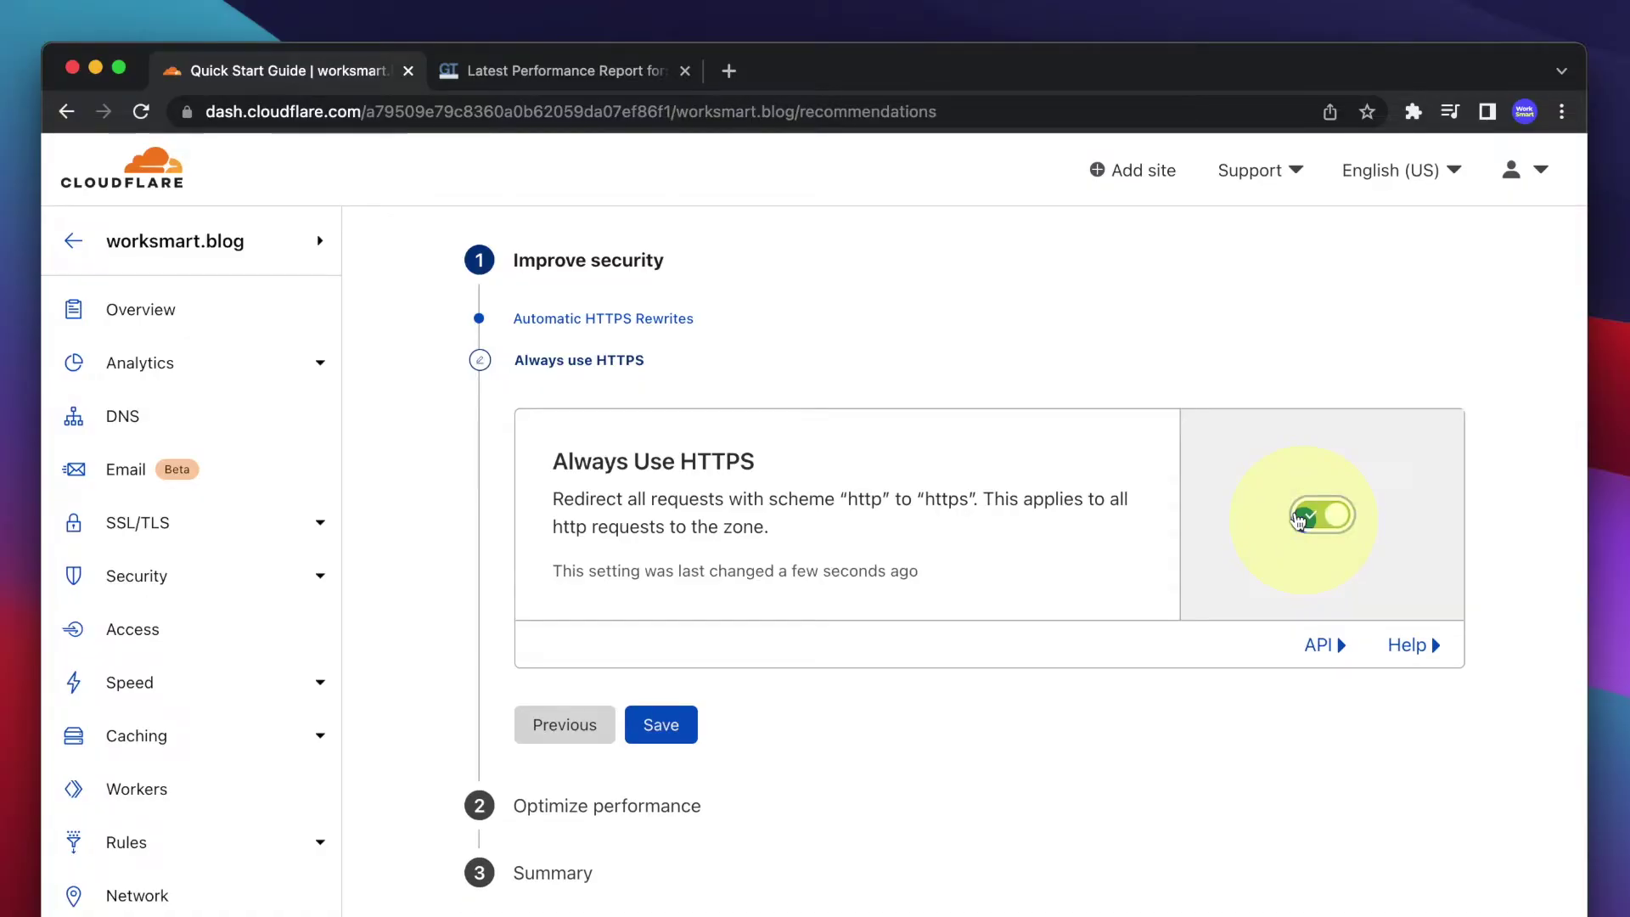
{"action": "left_click", "coordinate": [689, 732]}
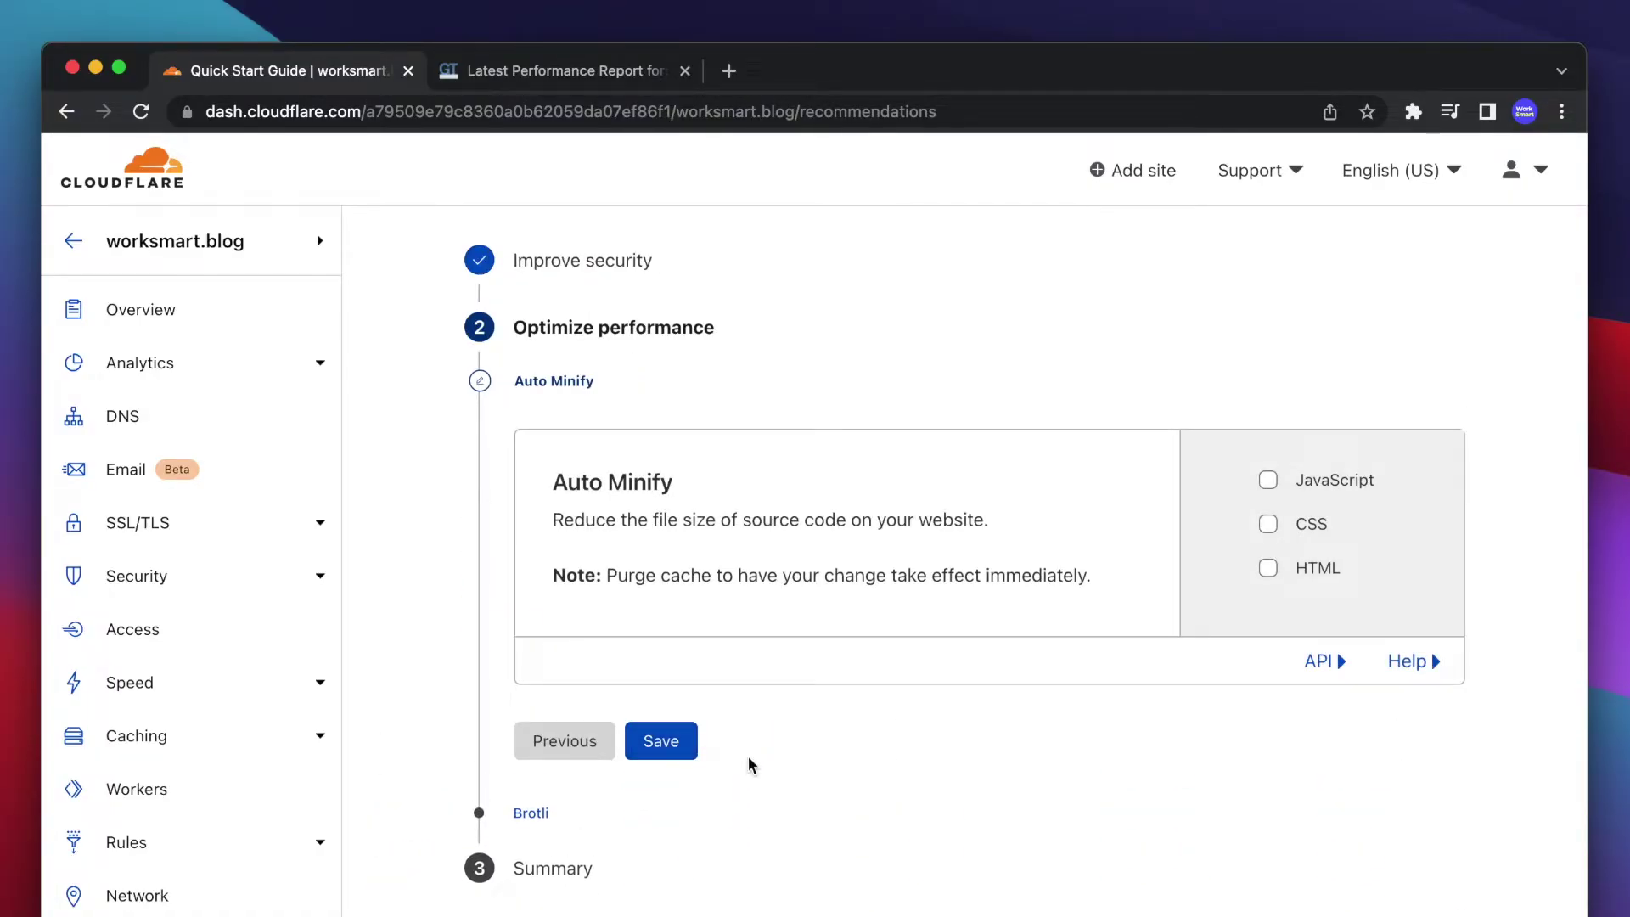
Enable Auto Minify for JavaScript, CSS and HTML plus Brotli compression, then finish Quick Start.
{"action": "left_click", "coordinate": [1268, 480]}
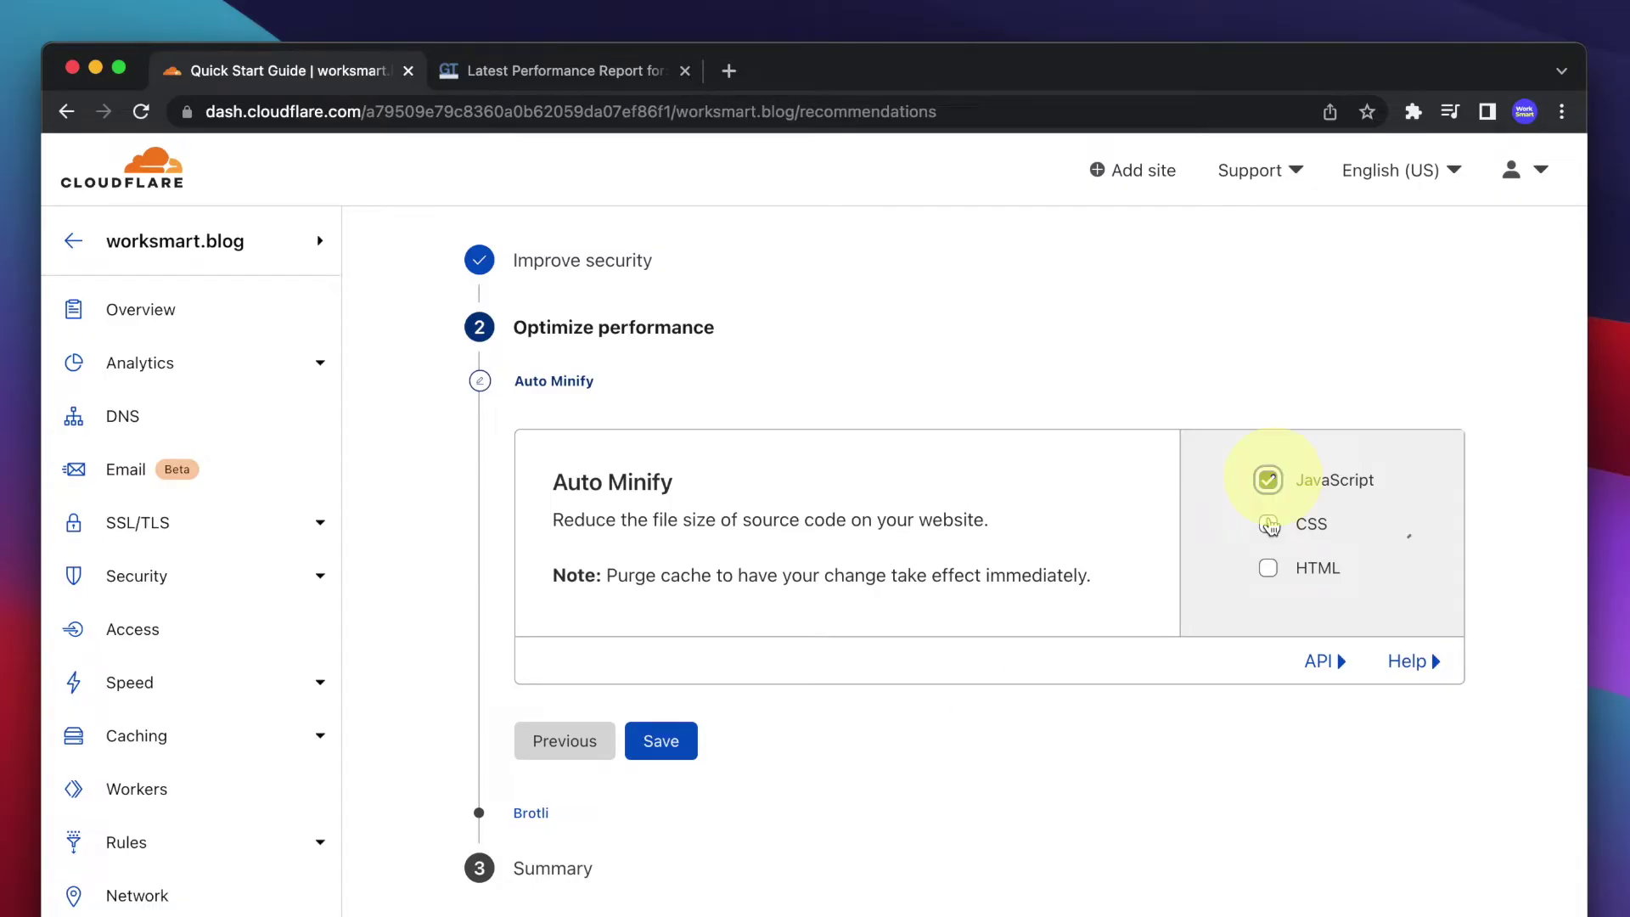
{"action": "left_click", "coordinate": [1268, 538]}
{"action": "left_click", "coordinate": [1268, 584]}
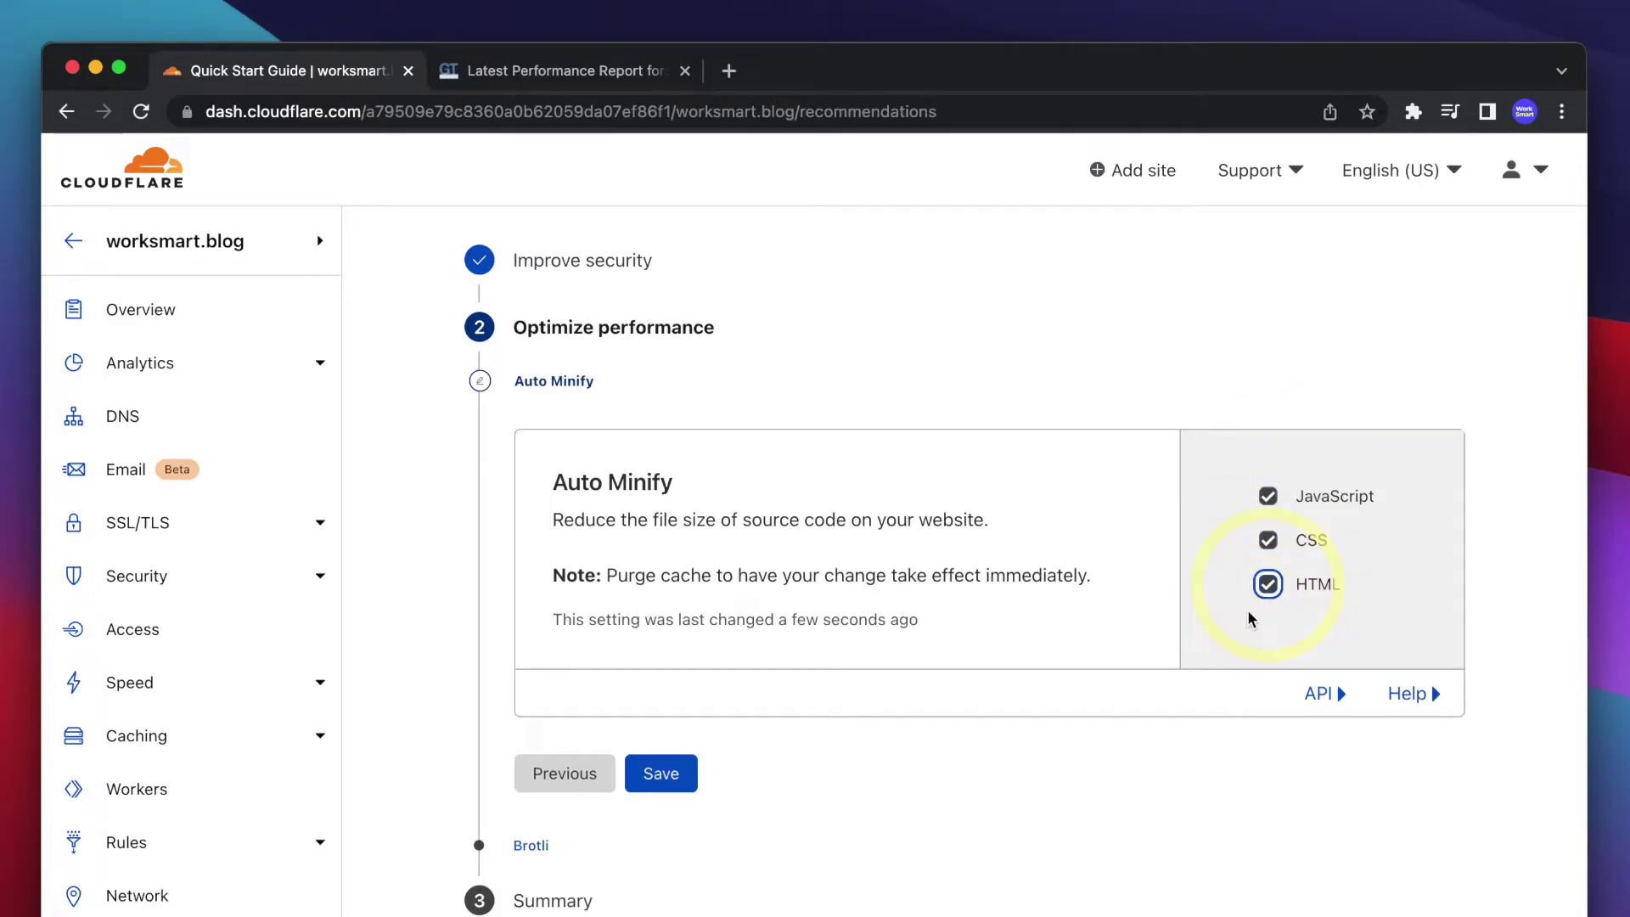
{"action": "left_click", "coordinate": [681, 775]}
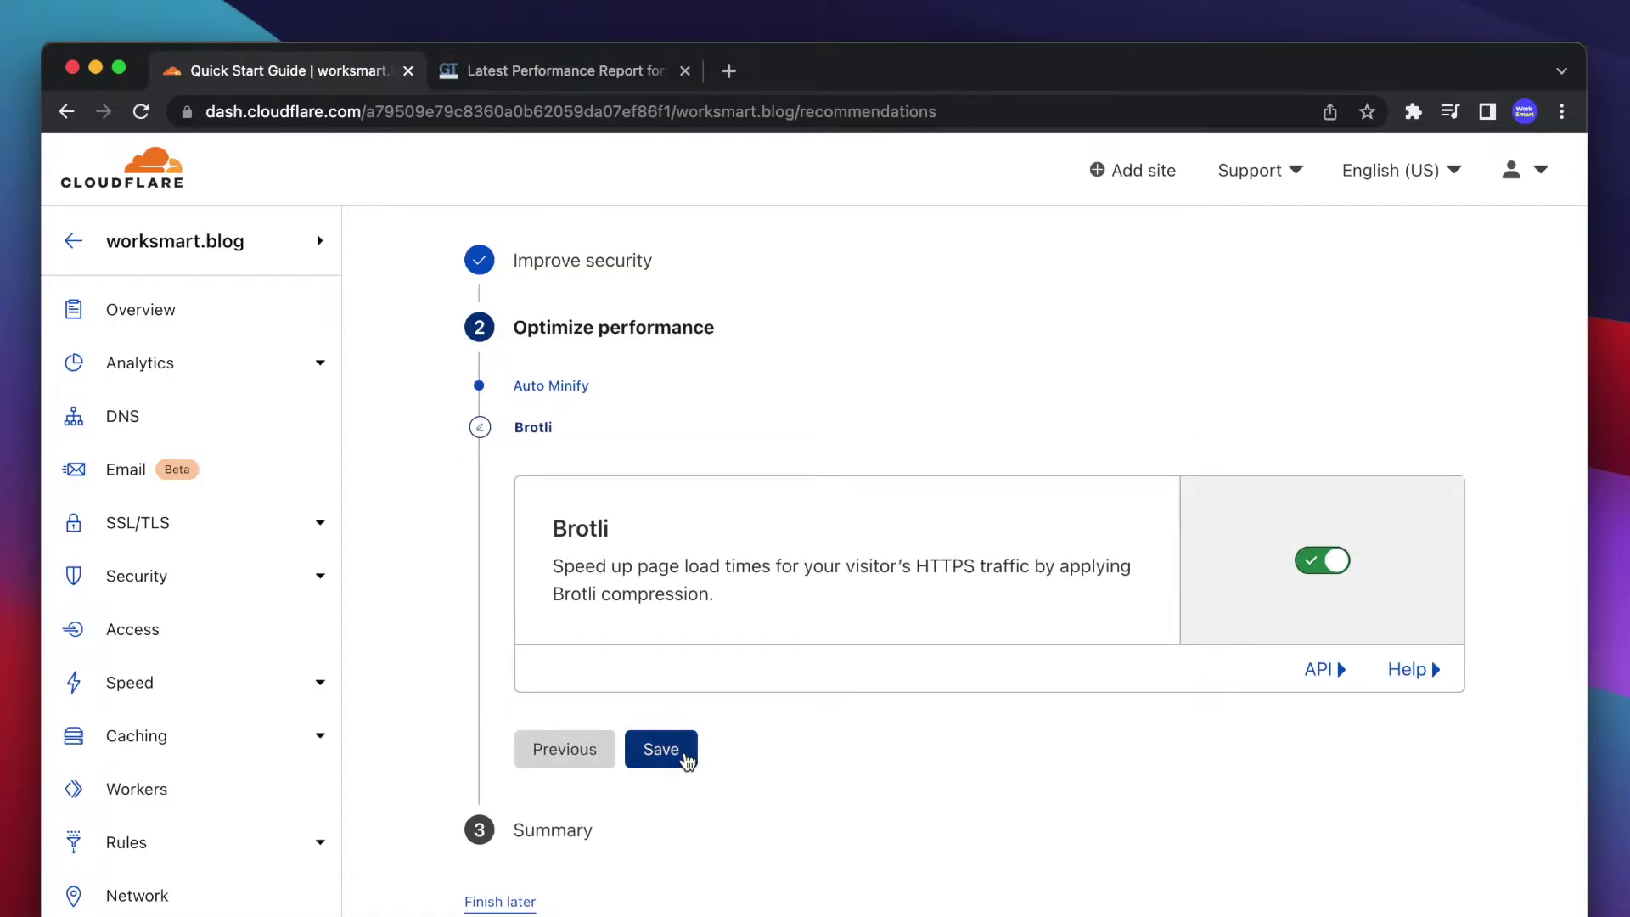
{"action": "left_click", "coordinate": [681, 760]}
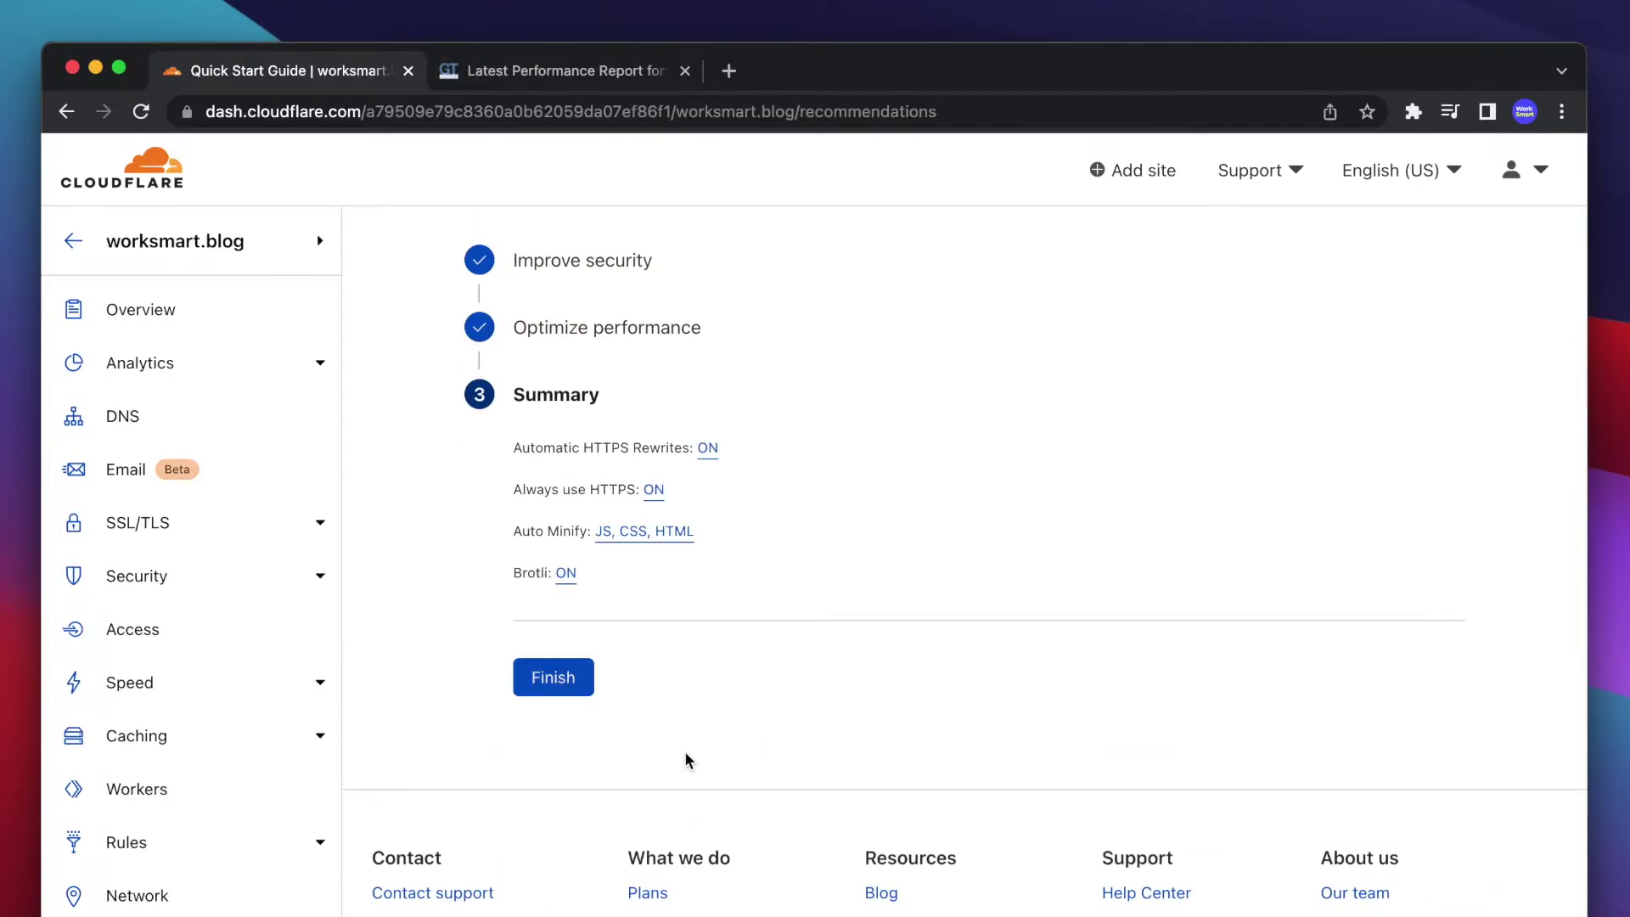
{"action": "left_click", "coordinate": [581, 683]}
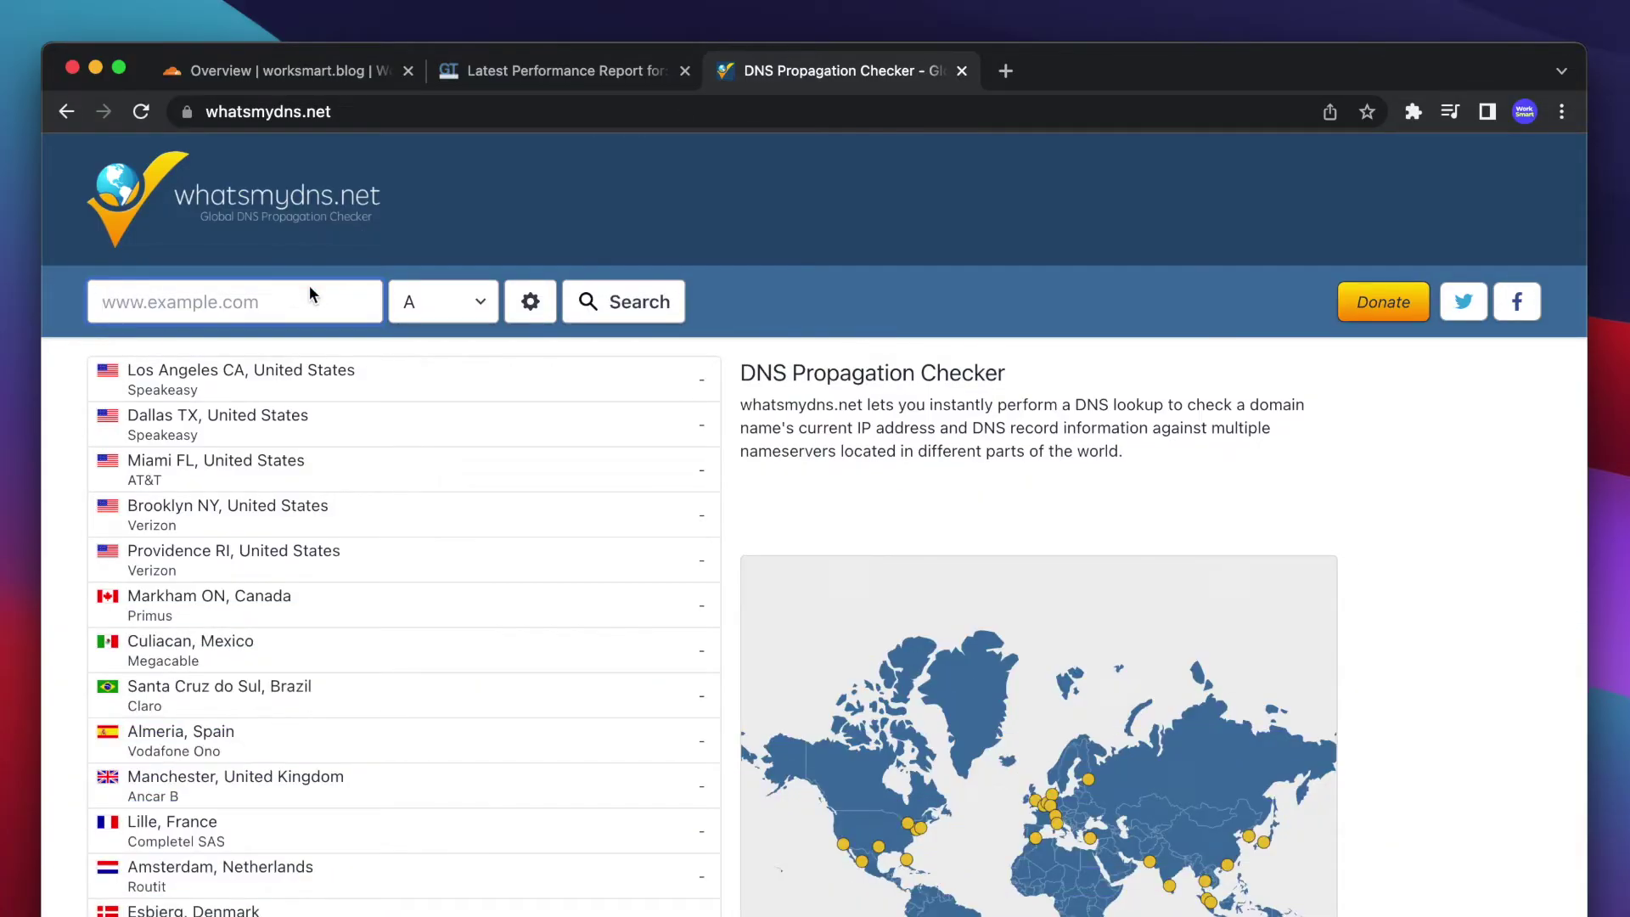
Look up worksmart.blog's A record on whatsmydns.net, showing 151.106.116.195 in many locations.
{"action": "left_click", "coordinate": [309, 293]}
{"action": "left_click", "coordinate": [307, 338]}
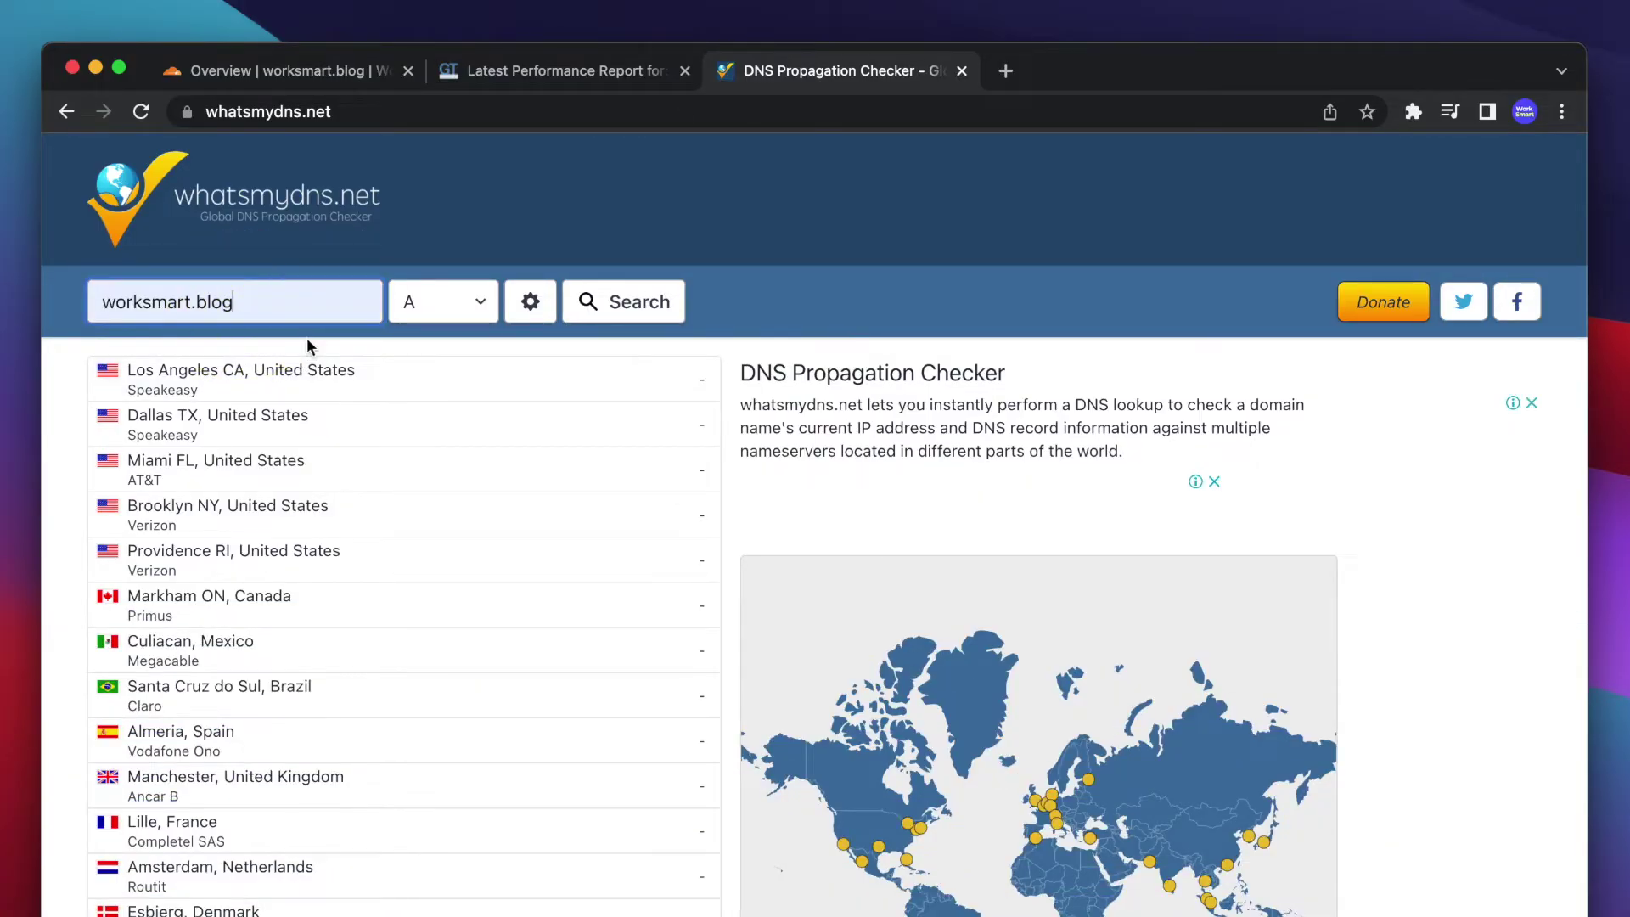
{"action": "left_click", "coordinate": [647, 306]}
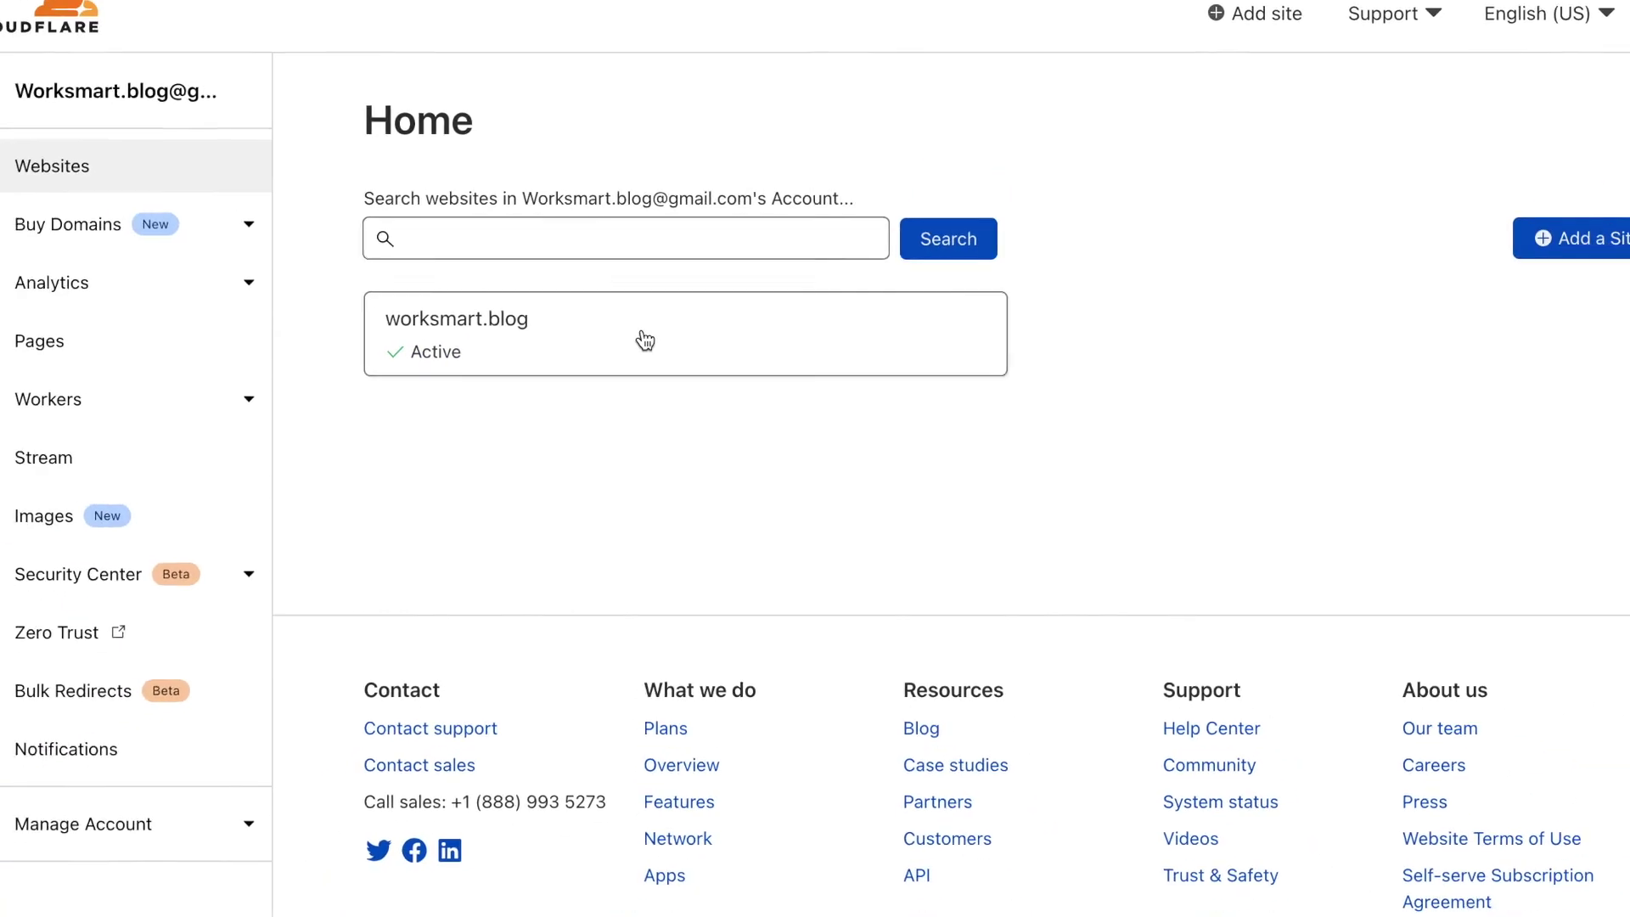
Switch worksmart.blog's SSL/TLS encryption mode to Full (strict).
{"action": "left_click", "coordinate": [656, 348]}
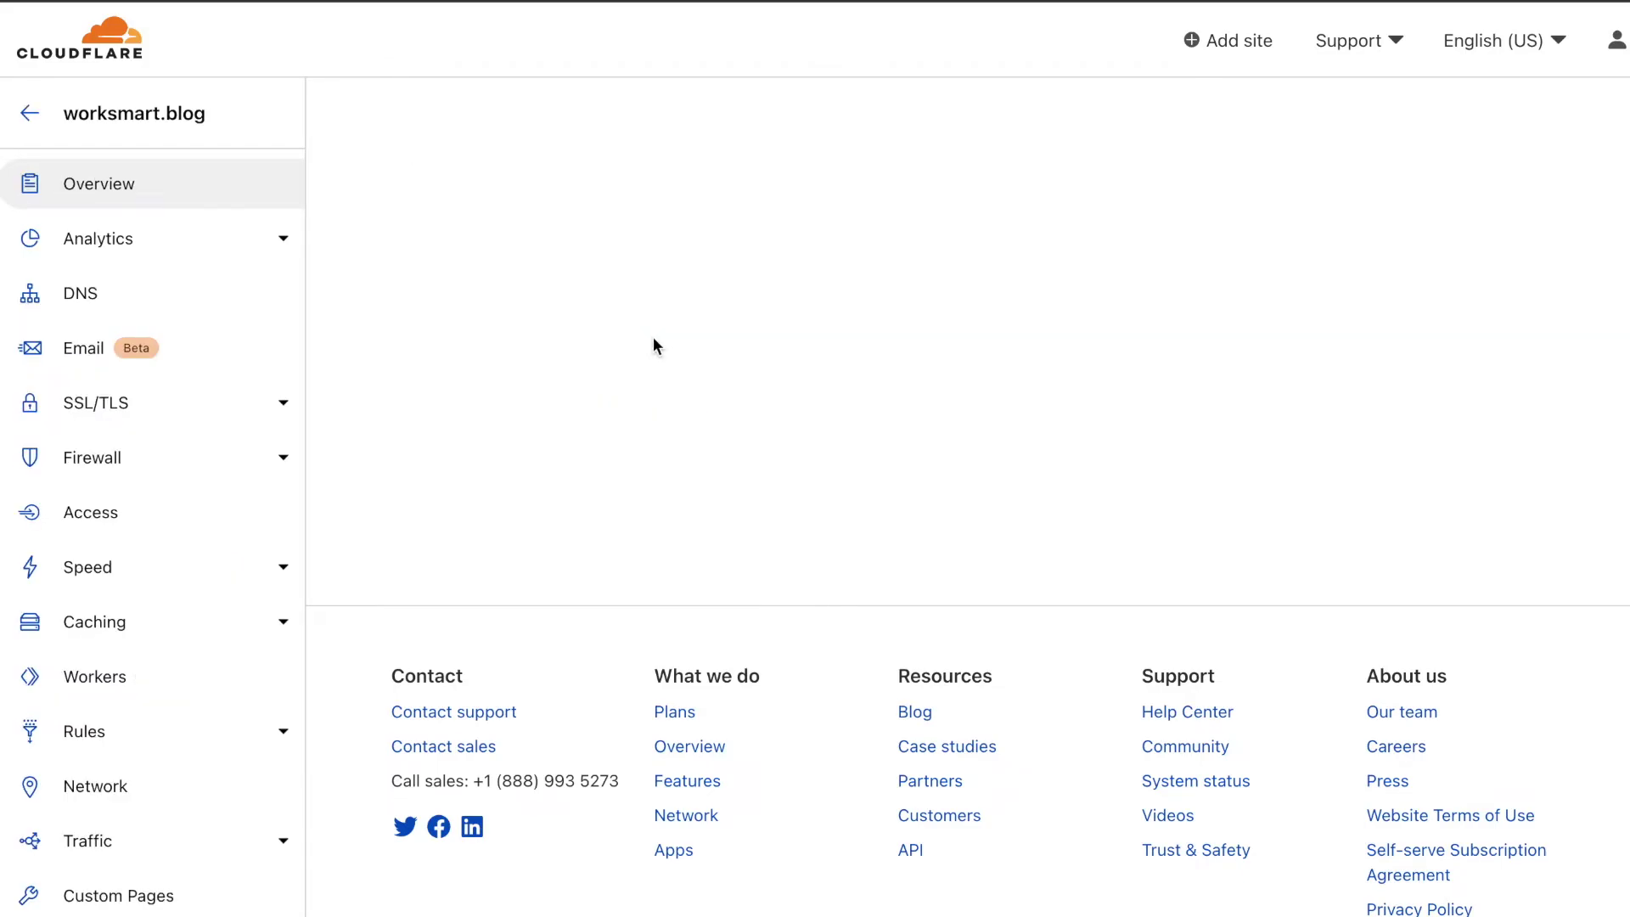
{"action": "left_click", "coordinate": [237, 404]}
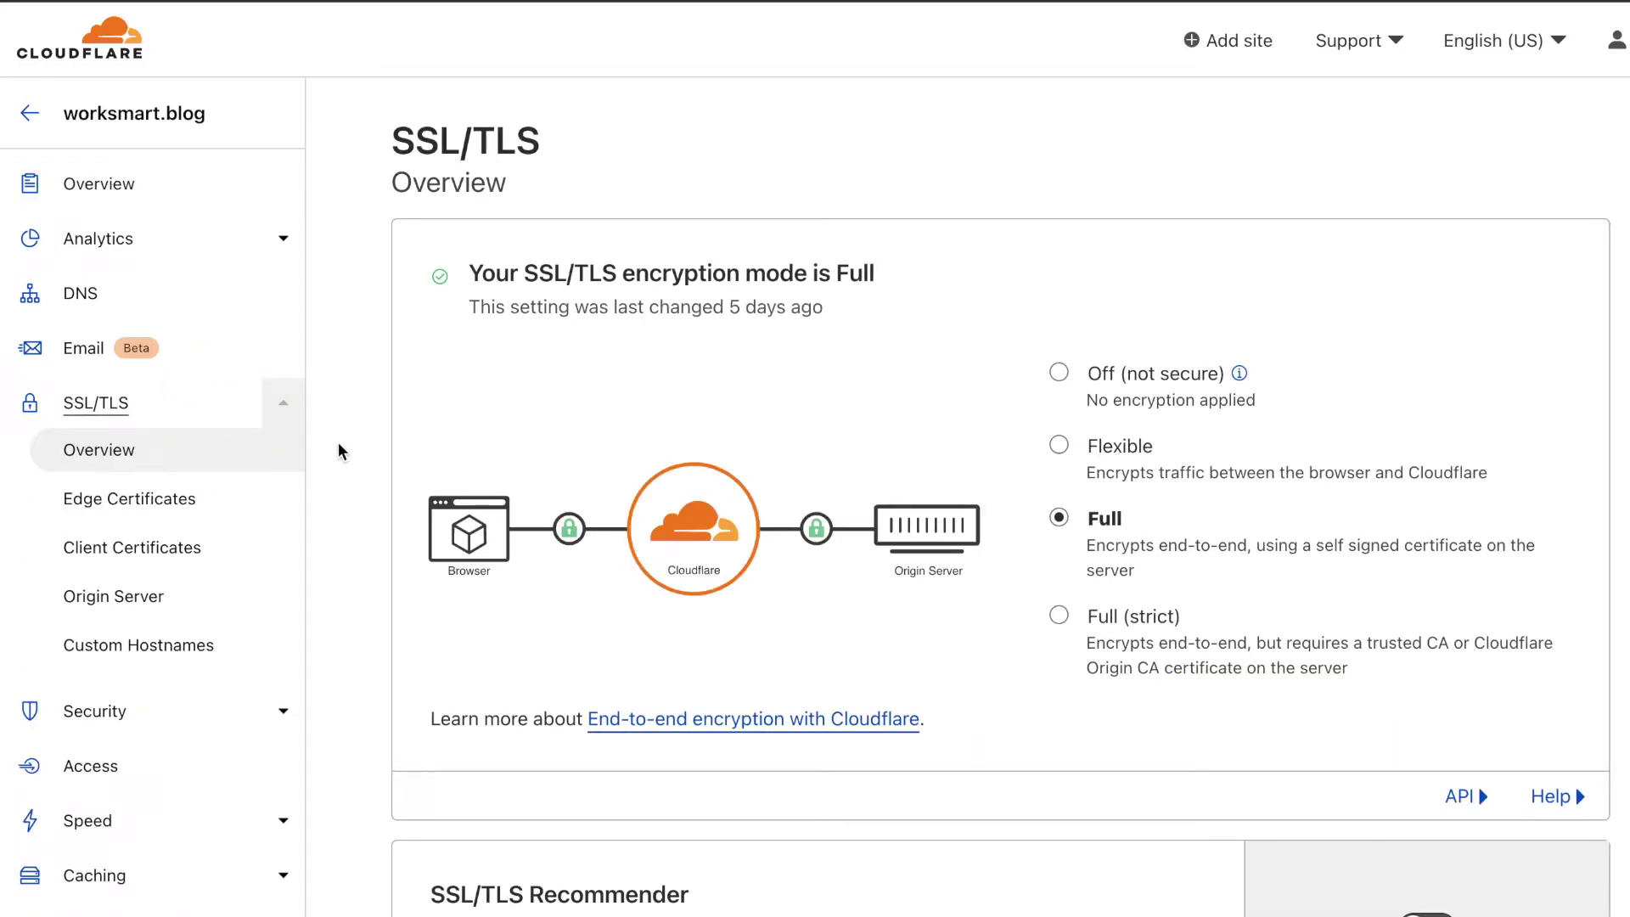
{"action": "left_click", "coordinate": [1059, 618]}
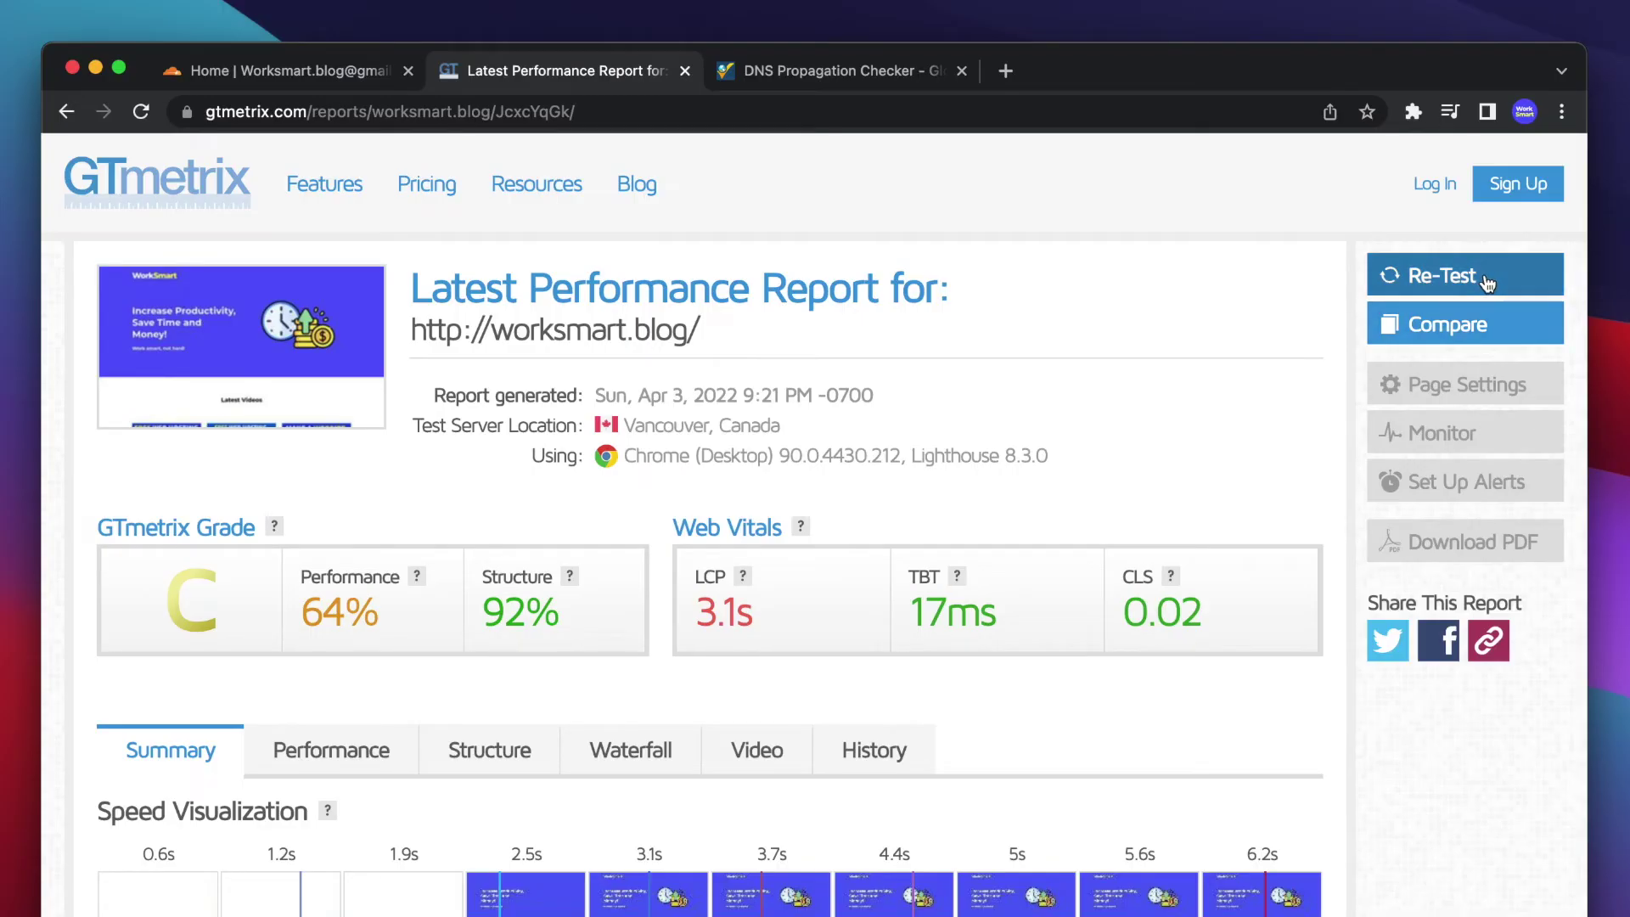
Re-test worksmart.blog in GTmetrix, now grade A with 95% performance and 1.1s LCP.
{"action": "left_click", "coordinate": [1484, 282]}
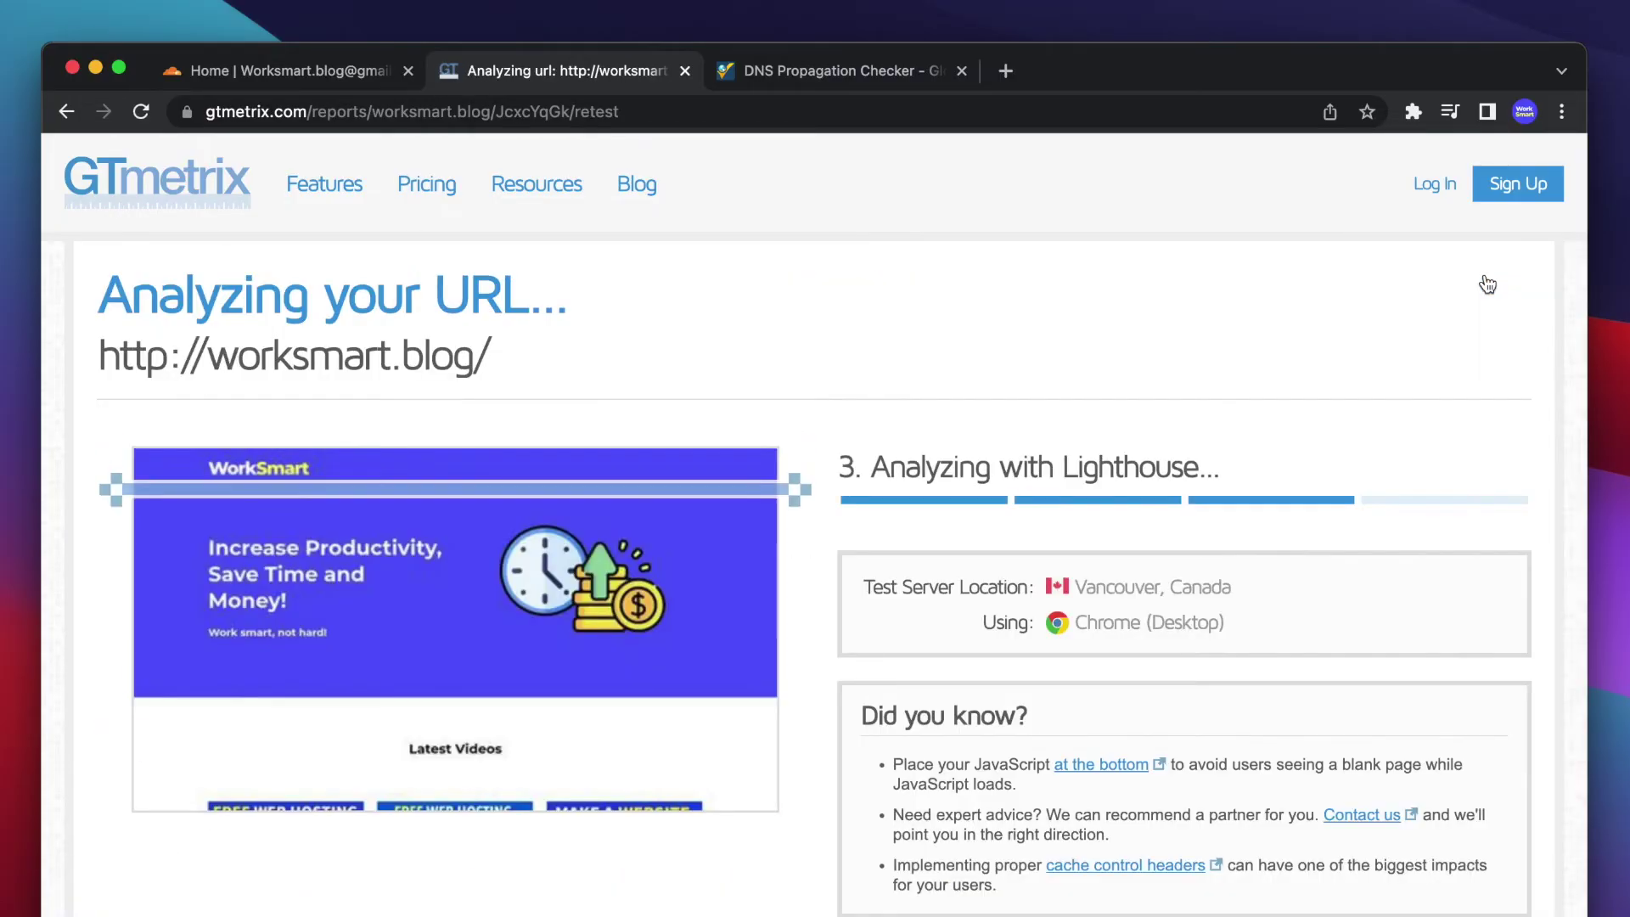